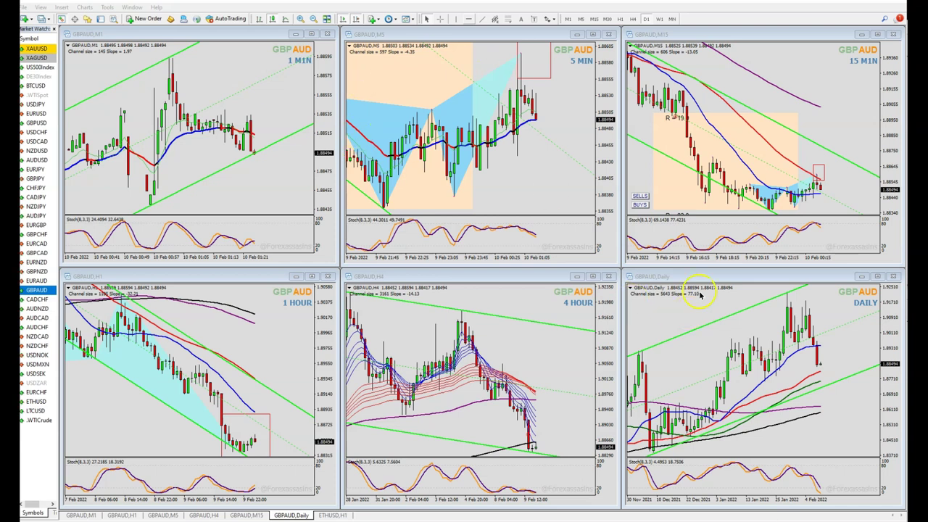
# Step: Enlarge the GBPAUD daily chart and measure the price declines from its late-January and early-February 2022 highs
pyautogui.click(876, 277)
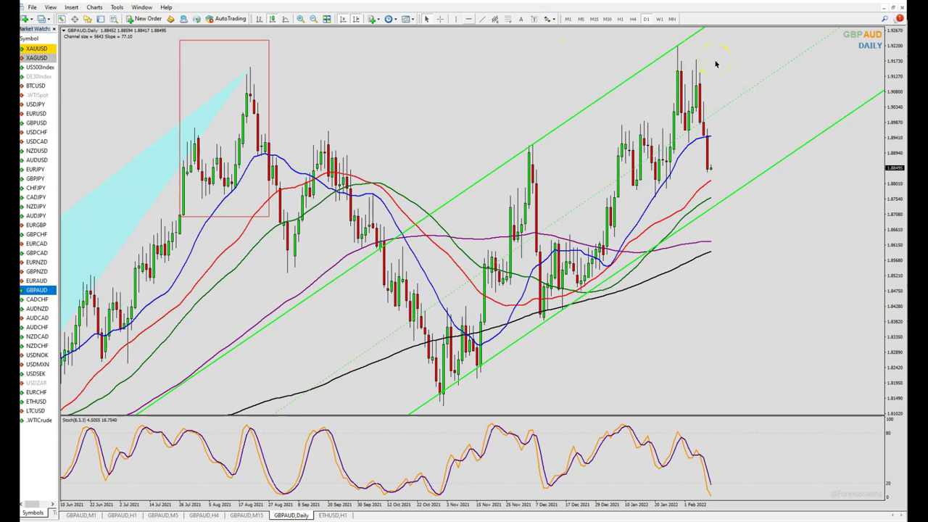
pyautogui.middleClick(678, 67)
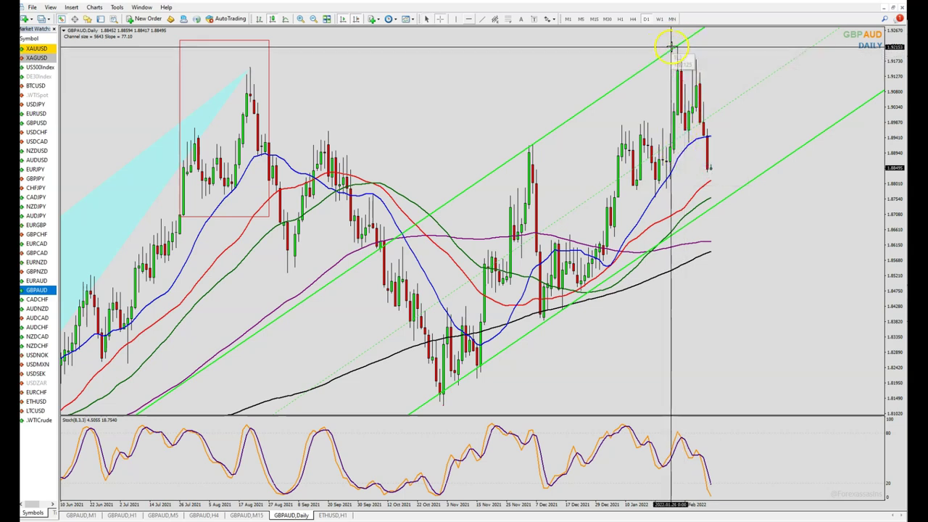
pyautogui.moveTo(669, 44); pyautogui.dragTo(687, 144)
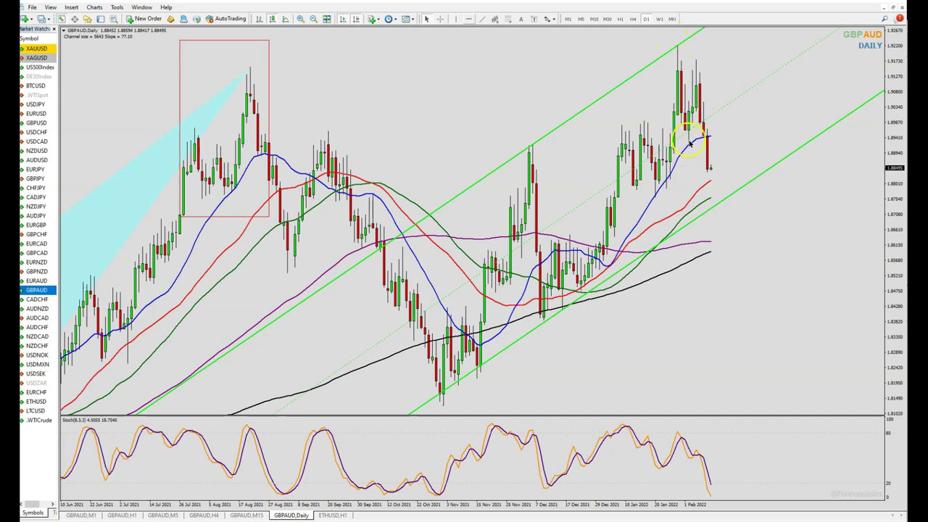
pyautogui.middleClick(681, 50)
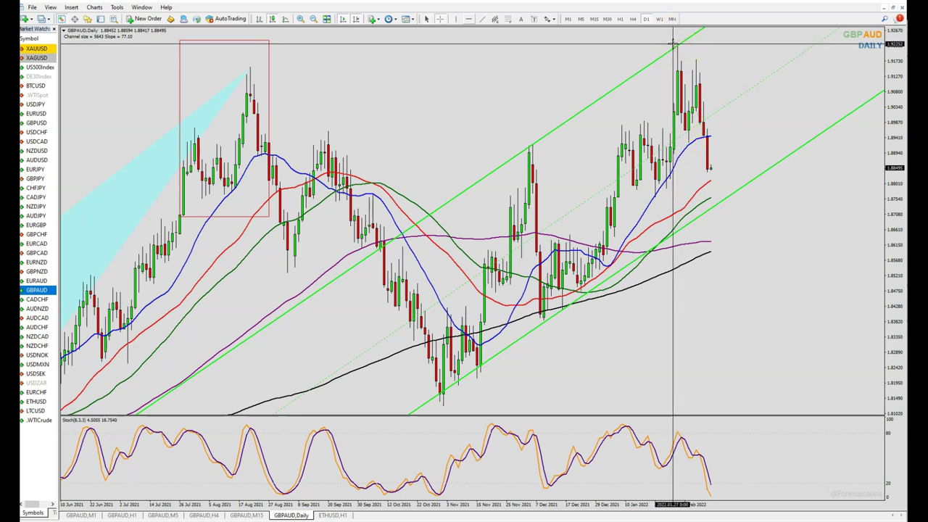
pyautogui.moveTo(674, 44); pyautogui.dragTo(704, 94)
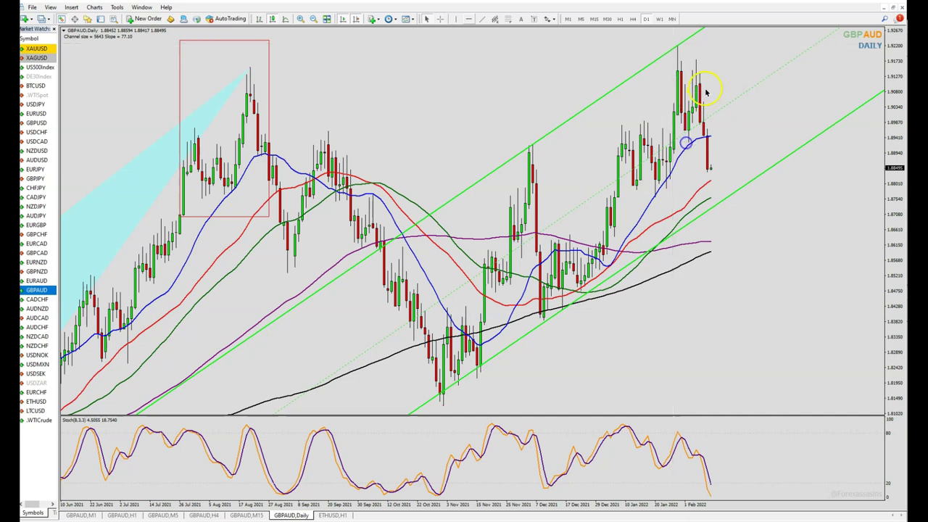
pyautogui.moveTo(706, 58); pyautogui.dragTo(720, 172)
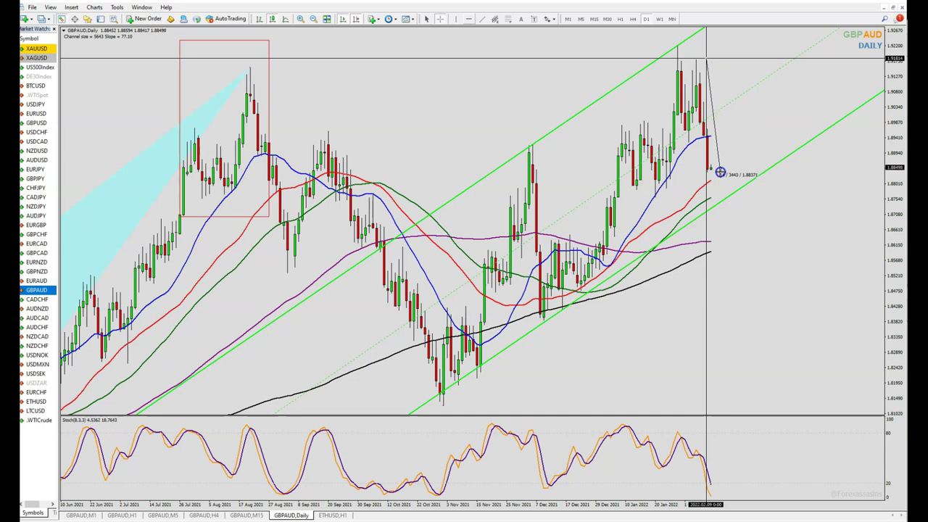
pyautogui.moveTo(720, 172); pyautogui.dragTo(720, 172)
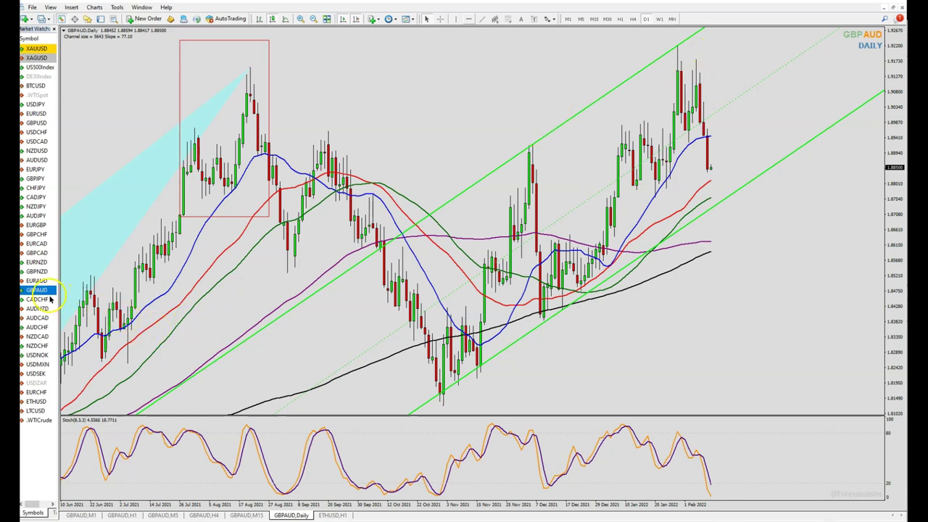
# Step: Load GBPNZD into the enlarged daily chart and measure the decline from its recent high to the current candle
pyautogui.moveTo(42, 271); pyautogui.dragTo(109, 187)
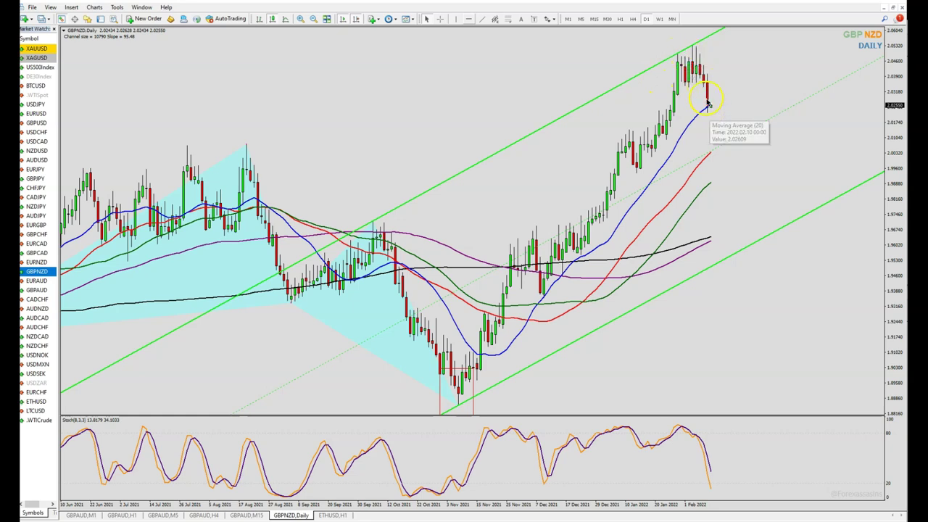
pyautogui.middleClick(673, 47)
pyautogui.moveTo(677, 45); pyautogui.dragTo(710, 111)
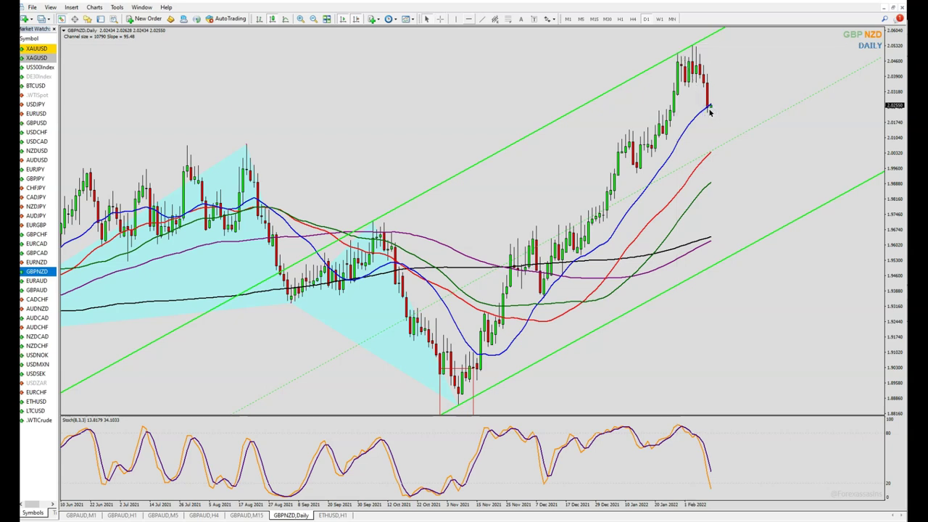
pyautogui.moveTo(709, 108)
# Step: Restore the tiled layout, load NZDUSD into all six charts, and enlarge the daily chart on the monthly timeframe
pyautogui.click(891, 6)
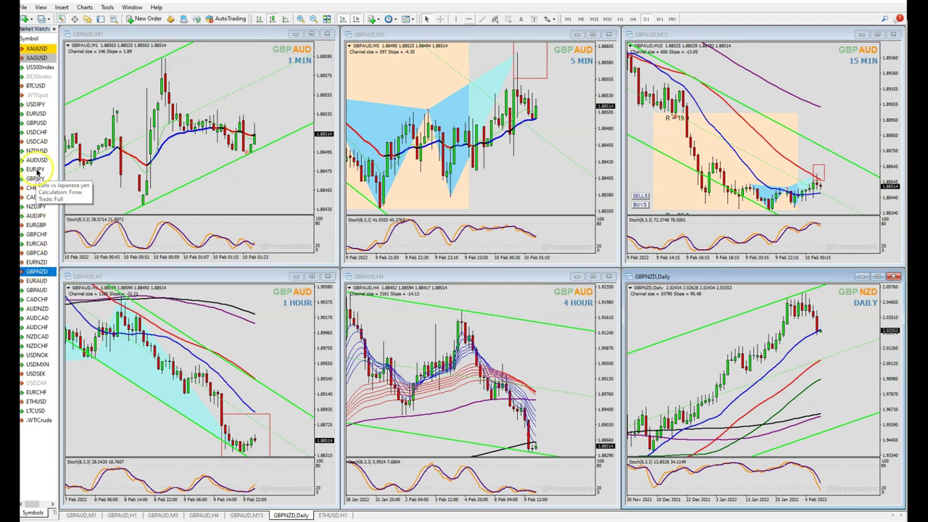
pyautogui.moveTo(38, 150); pyautogui.dragTo(133, 139)
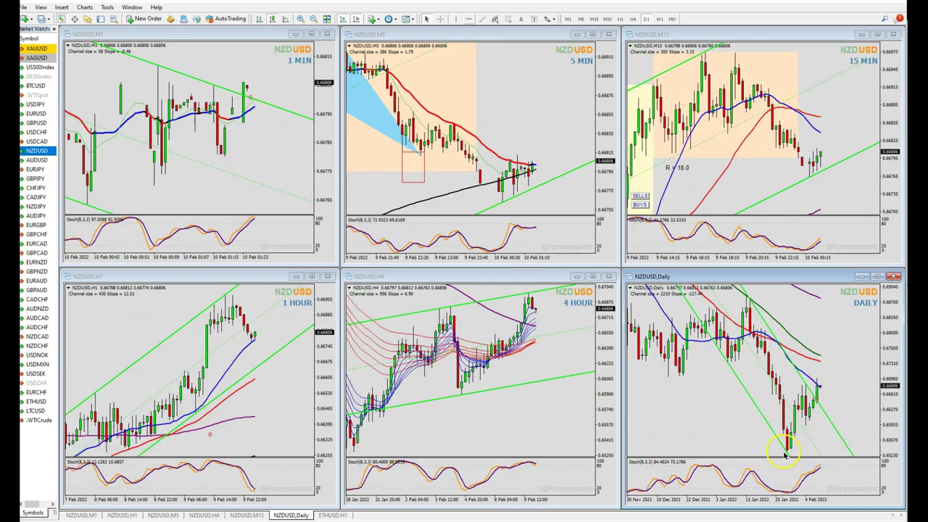
pyautogui.click(877, 276)
pyautogui.click(673, 18)
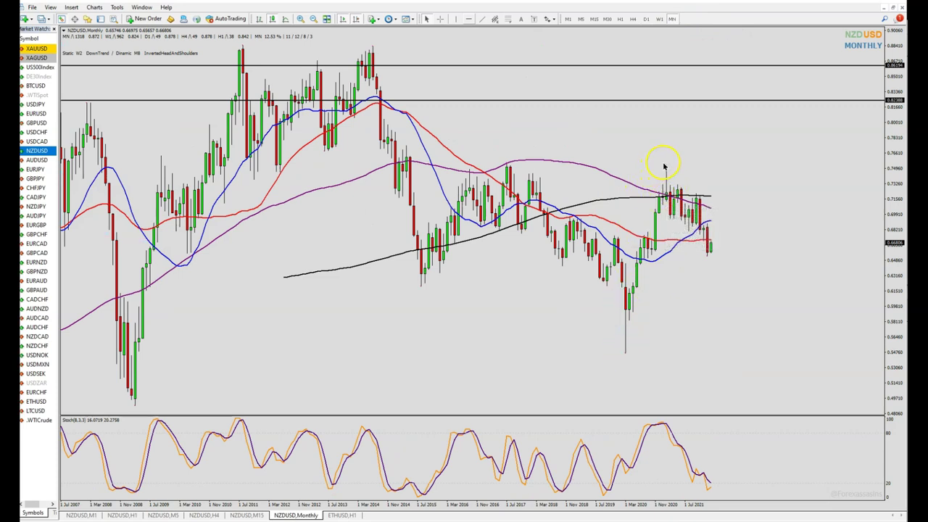
# Step: Move the lower of the two horizontal lines on the NZDUSD monthly chart down to the recent low at 0.65164
pyautogui.click(650, 197)
pyautogui.doubleClick(669, 100)
pyautogui.moveTo(669, 102); pyautogui.dragTo(707, 256)
# Step: Measure the NZDUSD monthly price distance from the 2020 low to the horizontal line at the recent low
pyautogui.middleClick(632, 367)
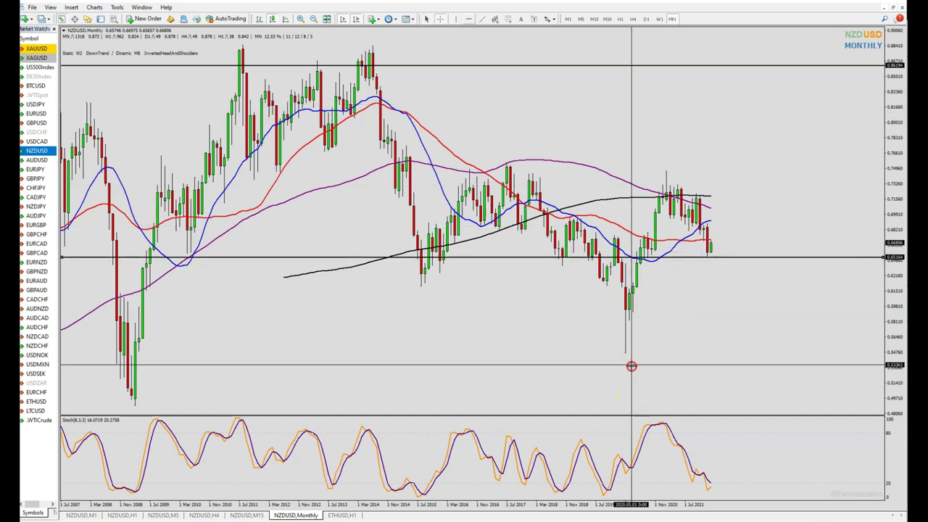
pyautogui.moveTo(625, 354); pyautogui.dragTo(708, 256)
pyautogui.middleClick(666, 160)
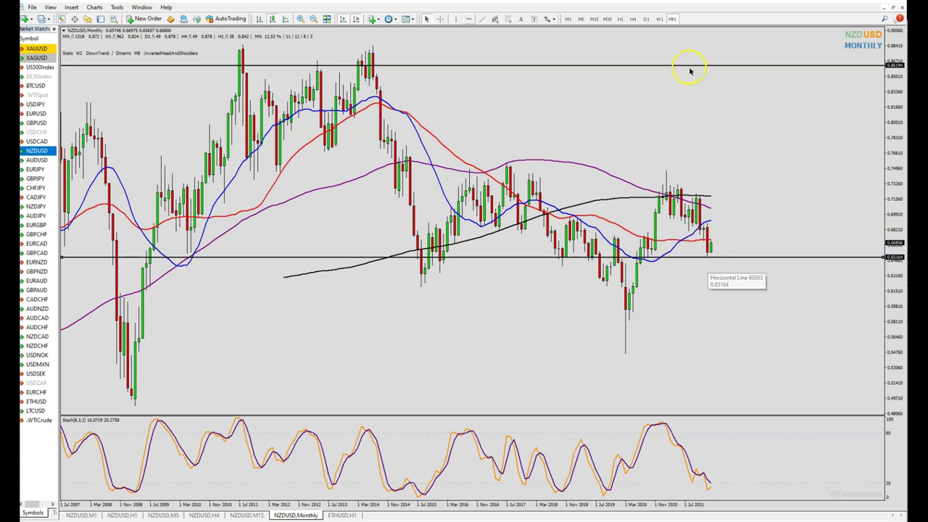
# Step: Review NZDUSD on the weekly, daily and 4-hour timeframes, and return the chart to daily
pyautogui.click(659, 19)
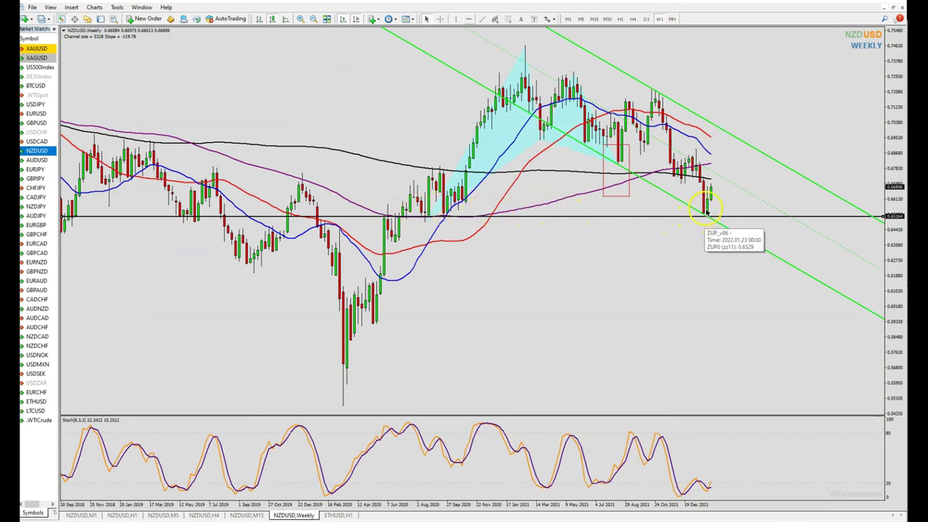
pyautogui.click(646, 18)
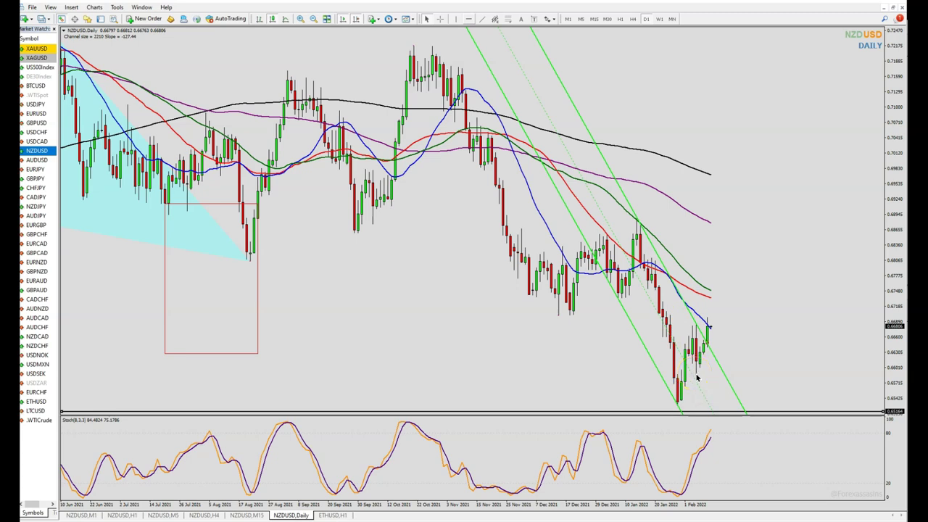
pyautogui.click(633, 19)
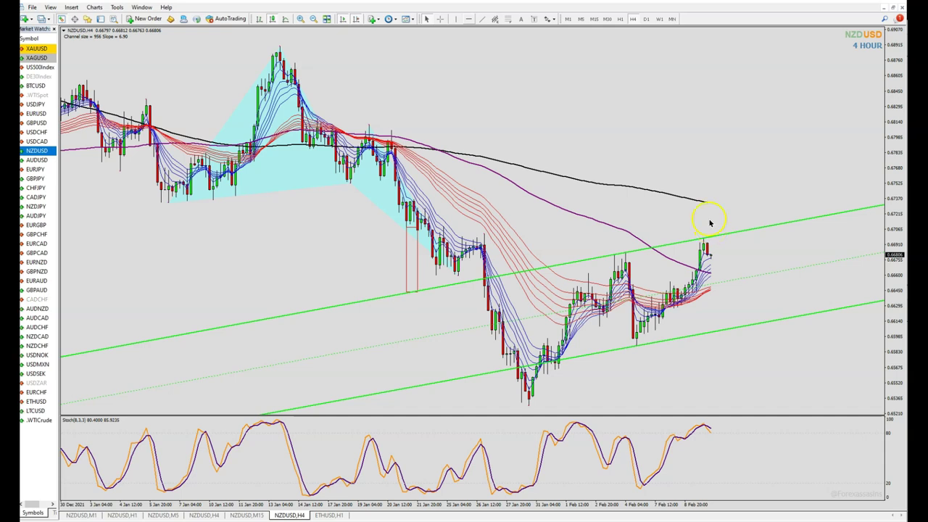
pyautogui.click(646, 18)
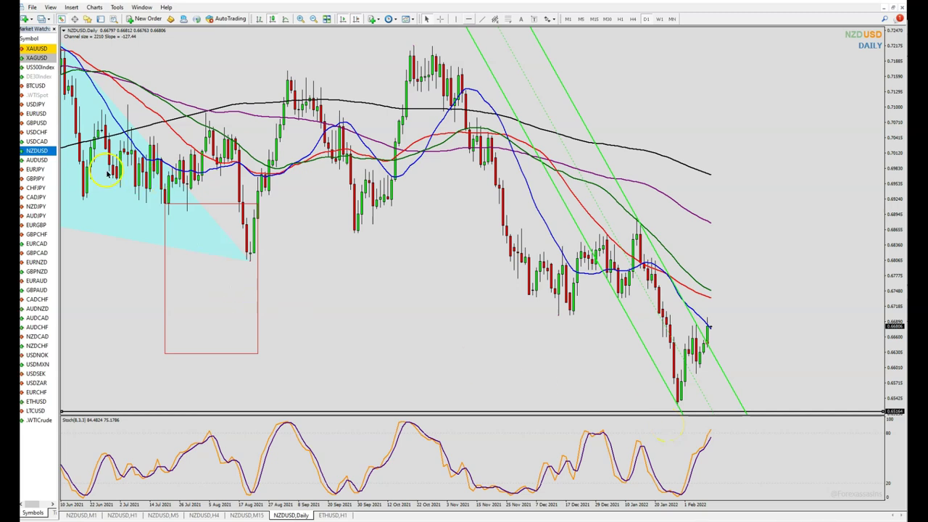
# Step: Load AUDUSD into the enlarged daily chart and examine the rise from its recent low
pyautogui.click(37, 159)
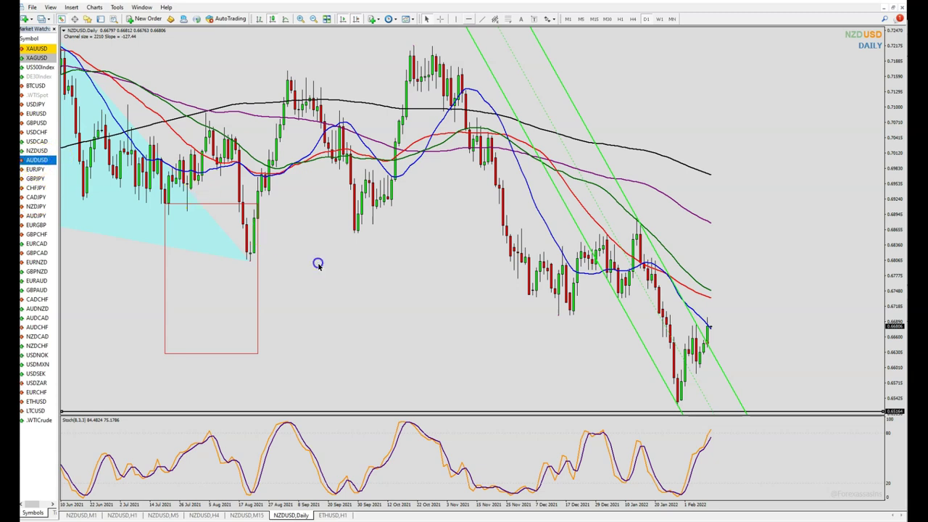
pyautogui.click(383, 283)
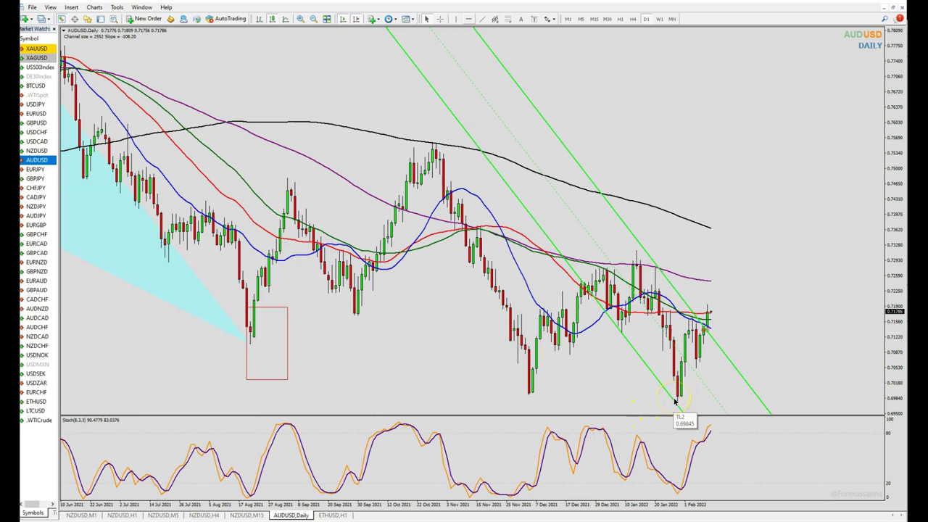
pyautogui.click(707, 308)
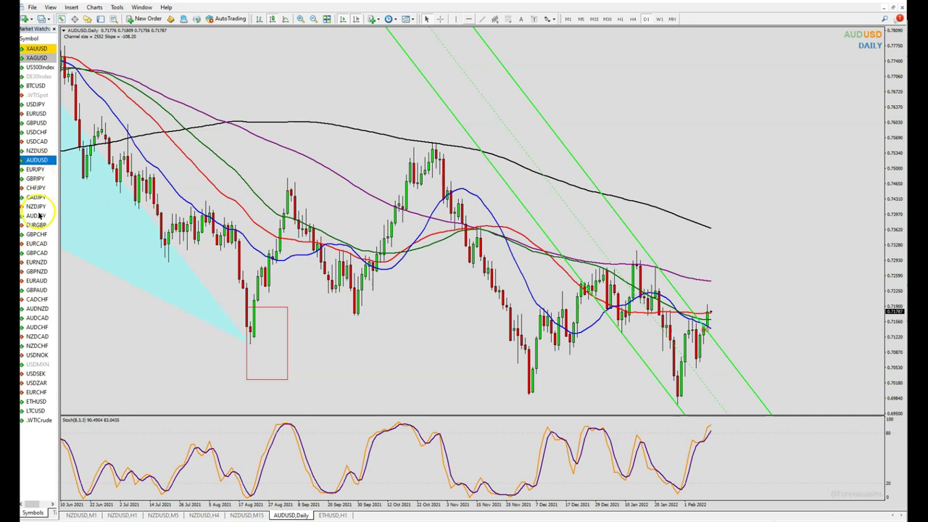
# Step: Restore the tiled layout, load GBPAUD into all six charts, and enlarge the daily chart on the monthly timeframe
pyautogui.click(914, 8)
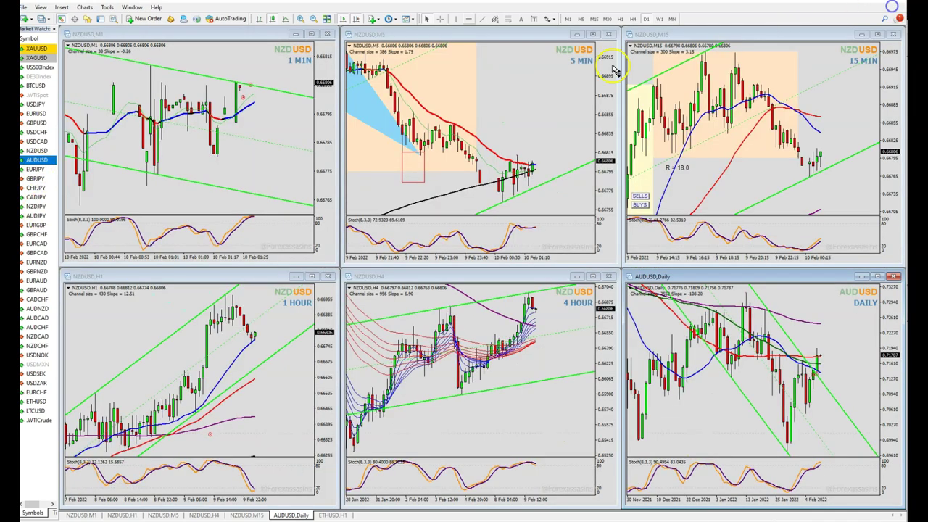
pyautogui.click(35, 290)
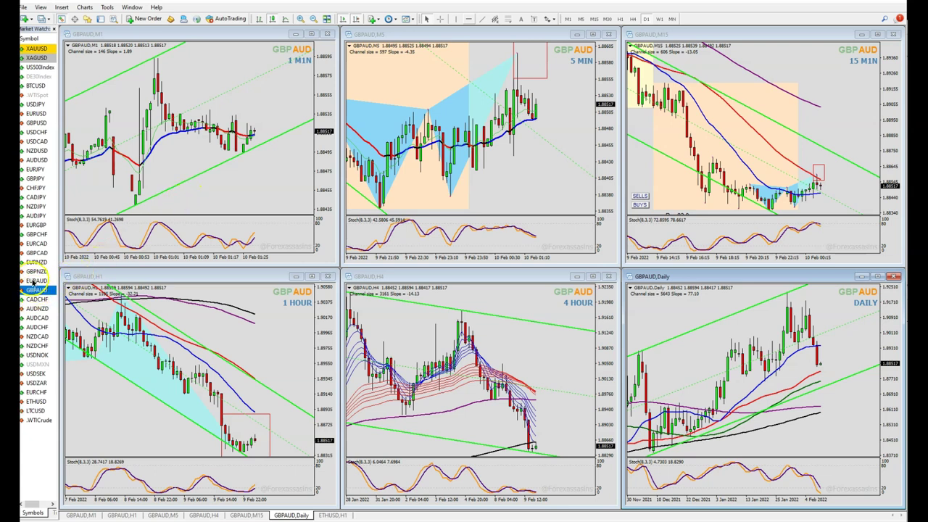
pyautogui.click(877, 277)
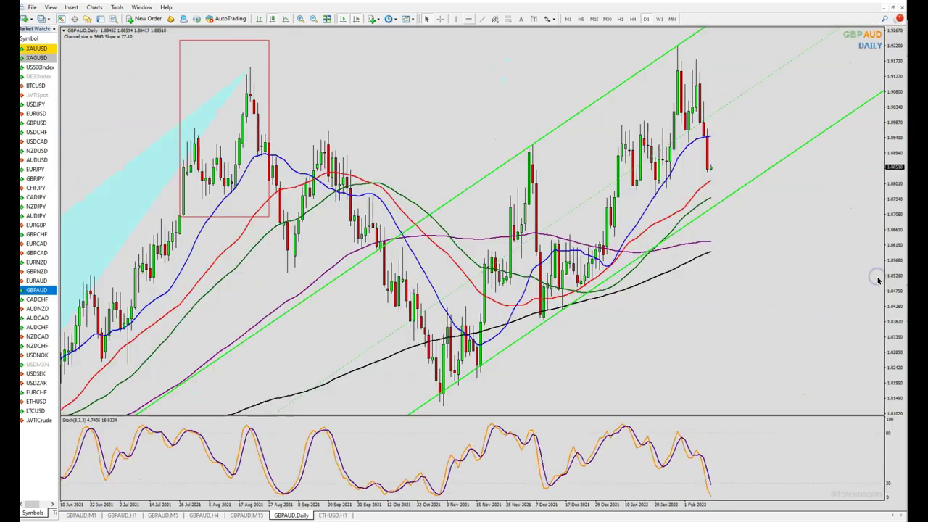
pyautogui.click(672, 19)
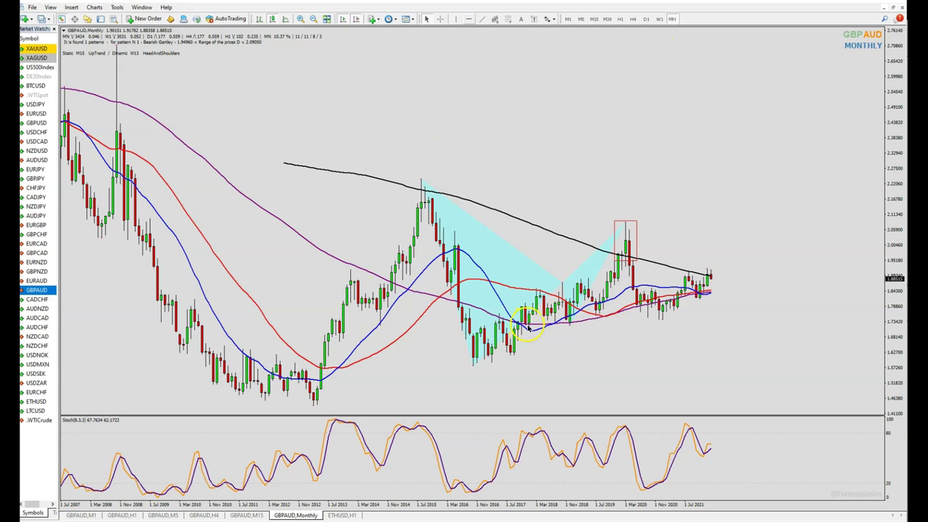
pyautogui.moveTo(528, 327)
pyautogui.moveTo(711, 278)
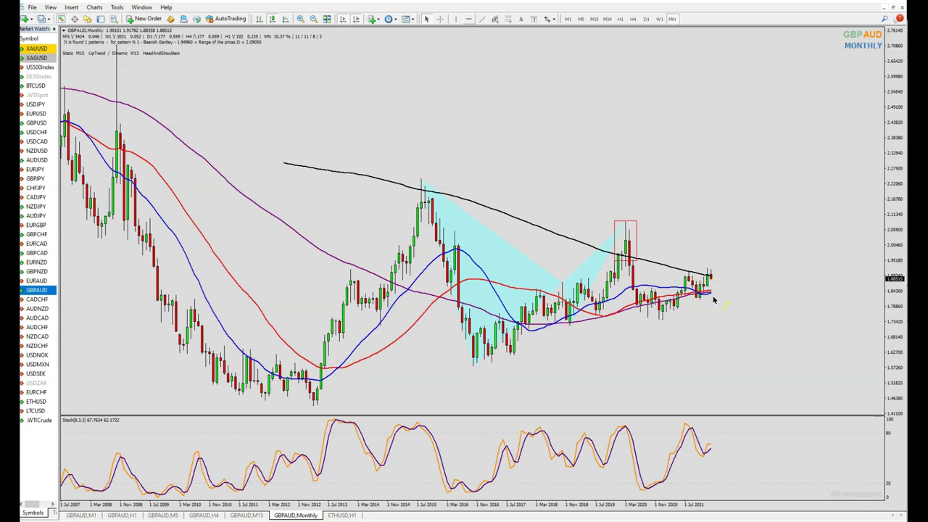
# Step: Load GBPNZD into the enlarged monthly chart and examine its recent price structure
pyautogui.click(37, 271)
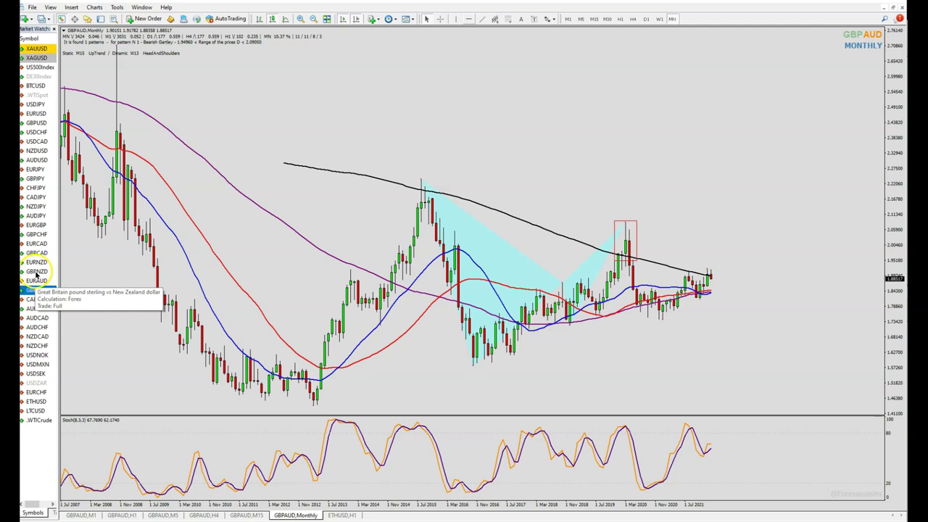
pyautogui.moveTo(37, 271); pyautogui.dragTo(97, 268)
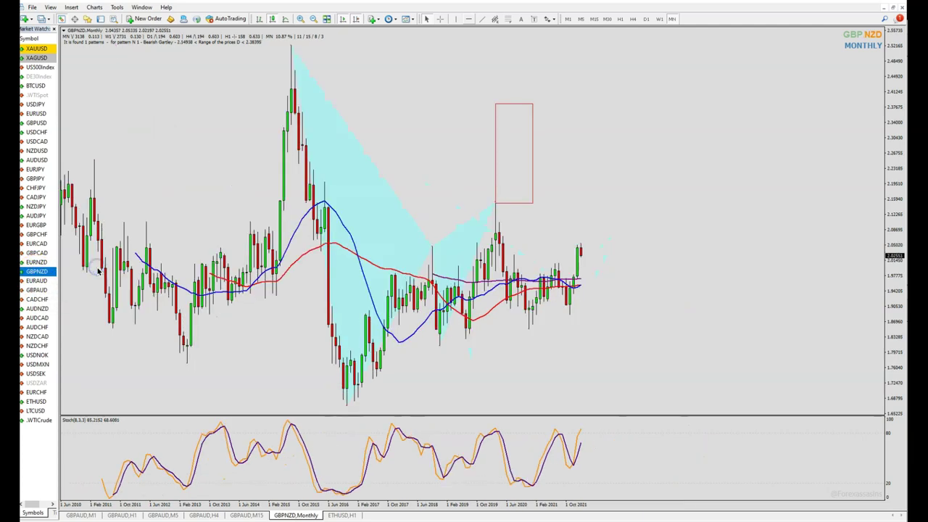
pyautogui.click(508, 354)
pyautogui.click(540, 152)
# Step: Place a vertical line at 1 December 2020 on the GBPNZD monthly chart
pyautogui.click(455, 19)
pyautogui.moveTo(589, 167); pyautogui.dragTo(531, 204)
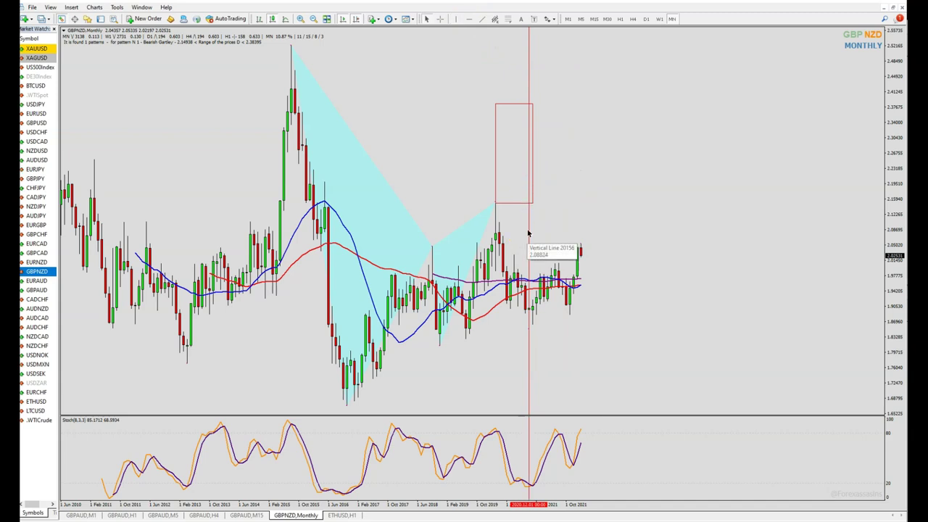
pyautogui.click(497, 234)
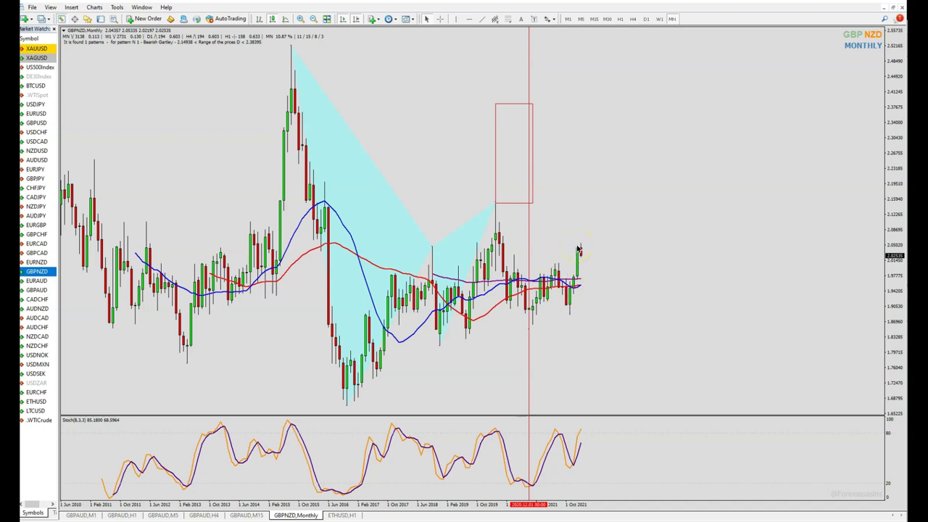
# Step: Delete the vertical line from the GBPNZD monthly chart
pyautogui.click(529, 230)
pyautogui.click(528, 230)
pyautogui.rightClick(529, 229)
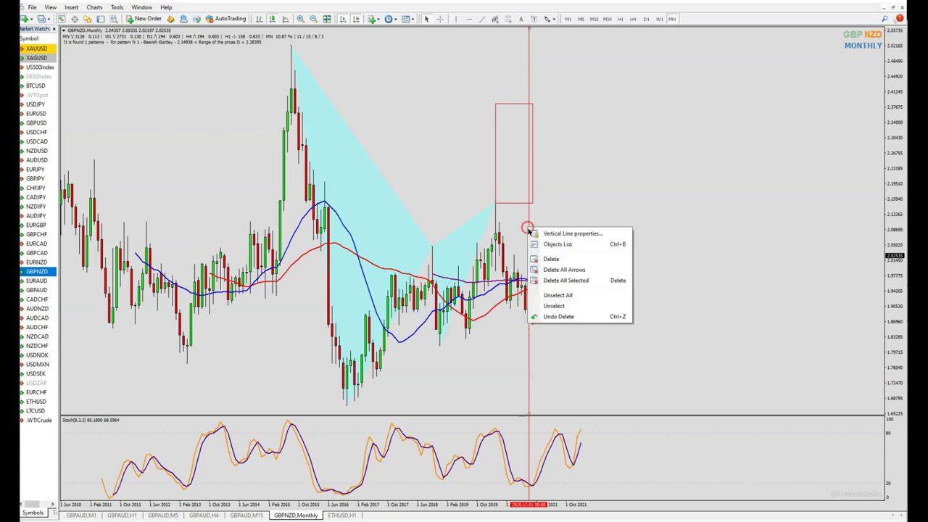
pyautogui.click(553, 258)
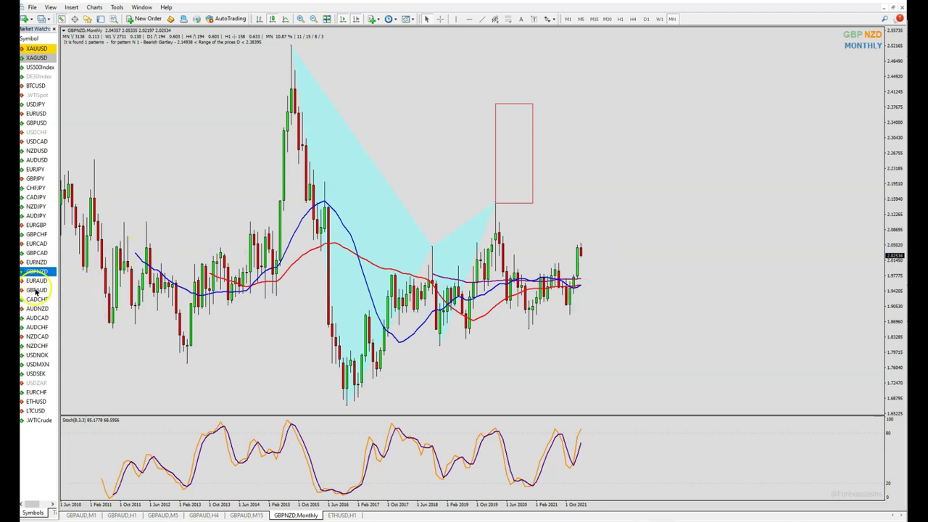
# Step: Compare GBPAUD with GBPNZD on the monthly timeframe, and show GBPNZD on the weekly timeframe
pyautogui.moveTo(36, 290); pyautogui.dragTo(154, 187)
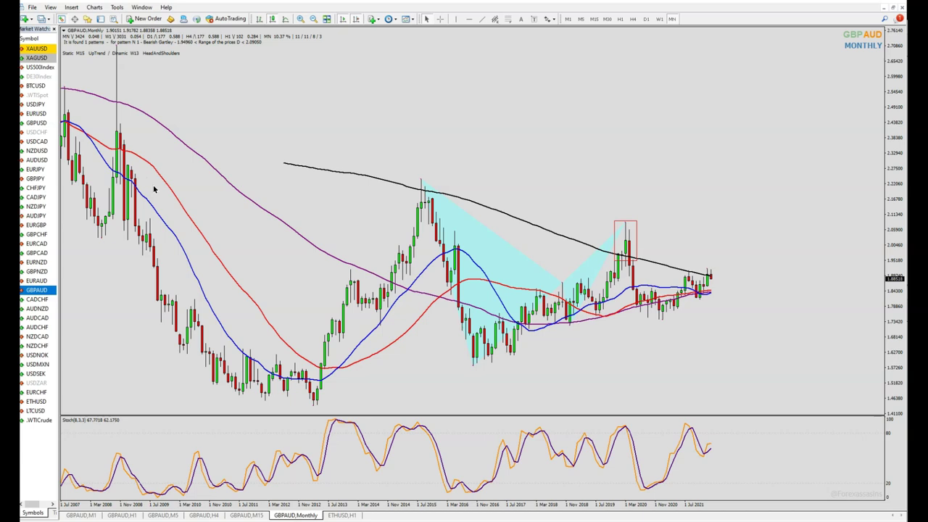
pyautogui.click(37, 271)
pyautogui.moveTo(297, 165); pyautogui.dragTo(297, 161)
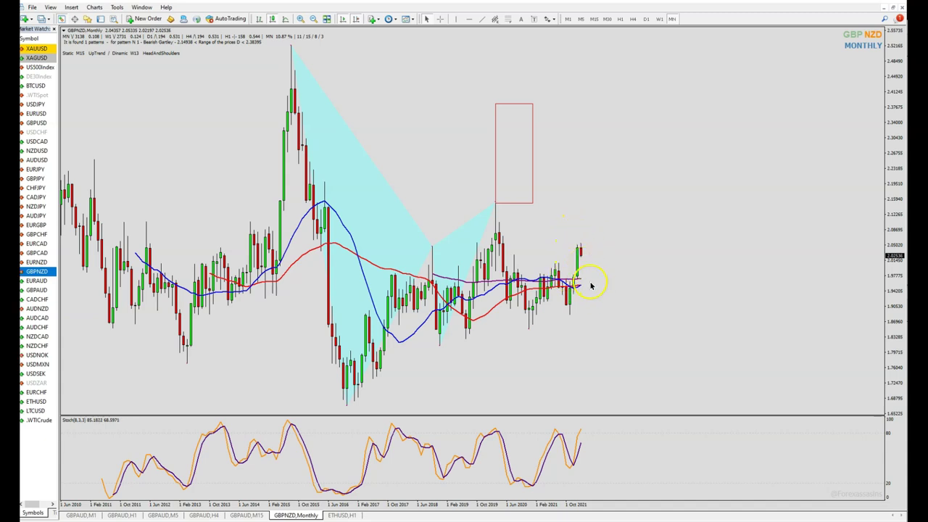
pyautogui.click(660, 19)
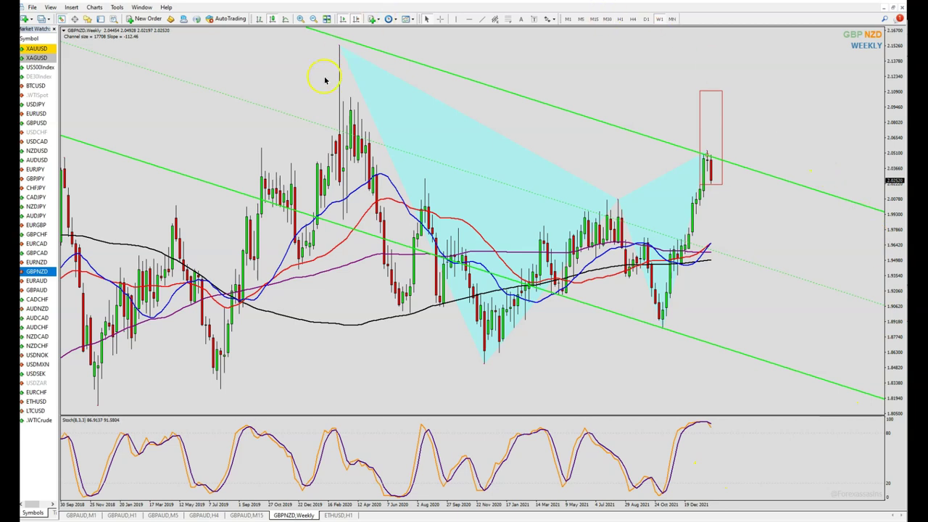
# Step: Measure the height of the red pattern box and place a horizontal line along its upper edge at 2.10975 on the weekly chart
pyautogui.middleClick(723, 183)
pyautogui.moveTo(725, 179); pyautogui.dragTo(704, 89)
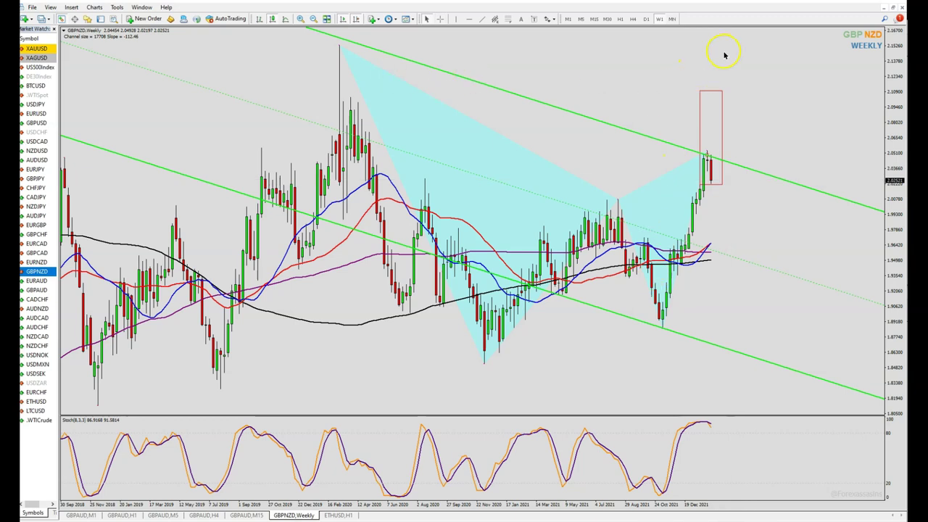
pyautogui.click(470, 19)
pyautogui.moveTo(700, 75); pyautogui.dragTo(721, 90)
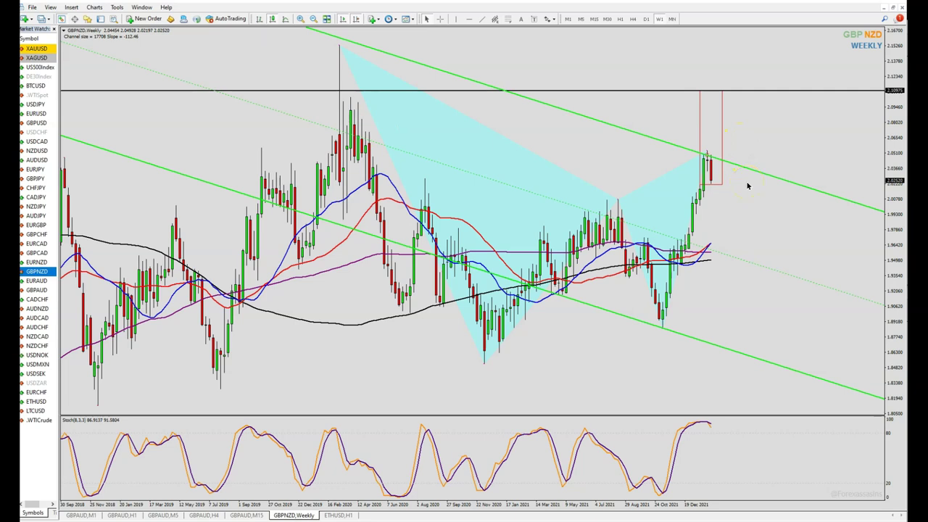
# Step: Check the 2.10975 level on the monthly chart, and measure the weekly rally from the November 2021 low to the latest high
pyautogui.click(673, 19)
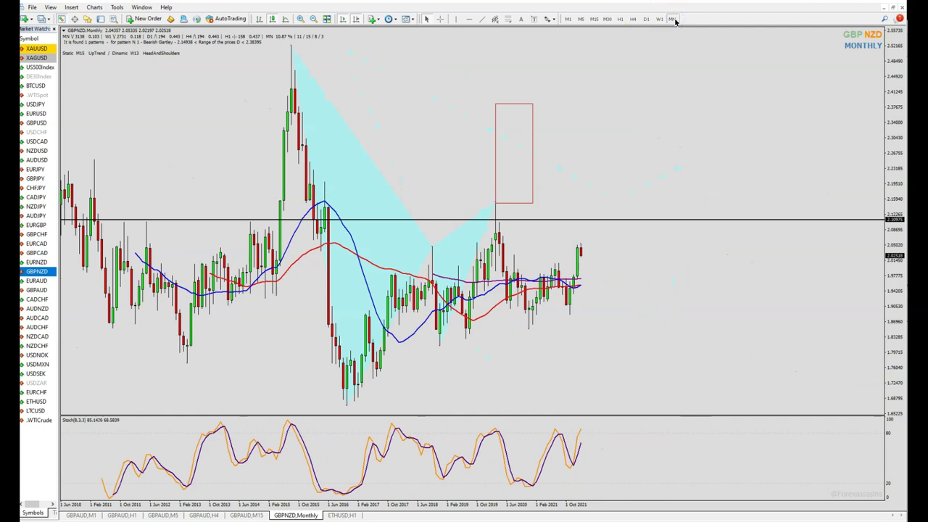
pyautogui.click(660, 19)
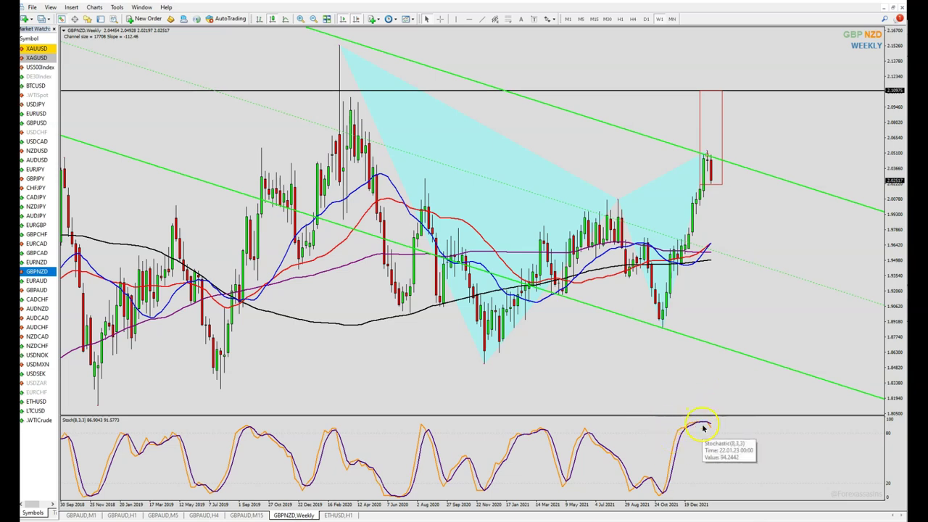
pyautogui.moveTo(710, 431)
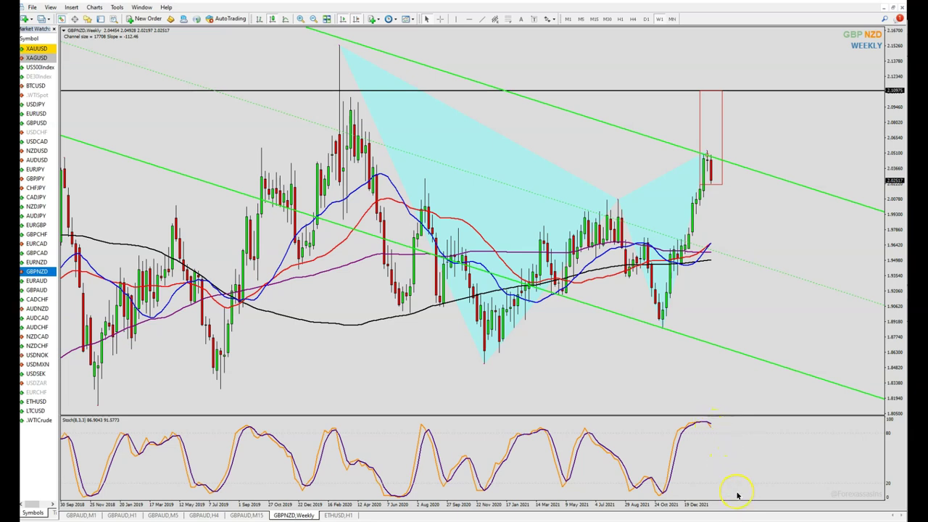
pyautogui.middleClick(678, 325)
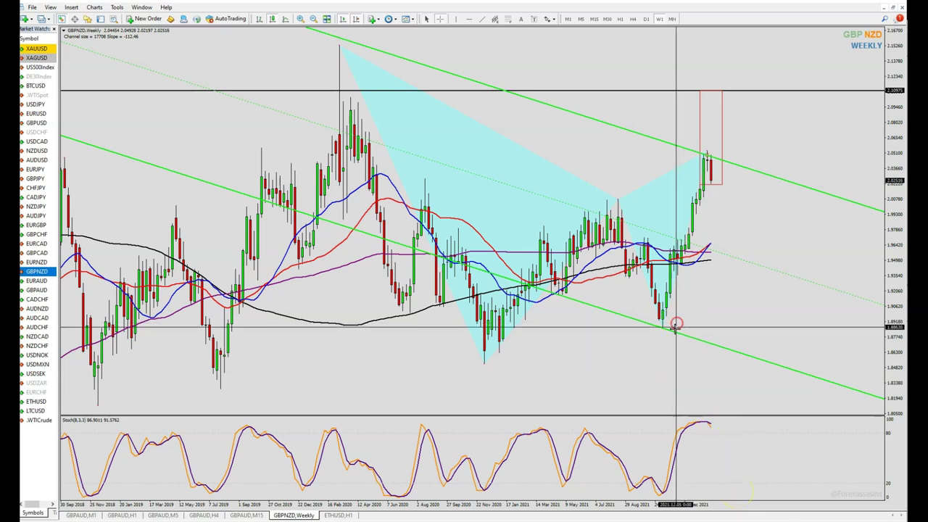
pyautogui.moveTo(663, 338); pyautogui.dragTo(707, 138)
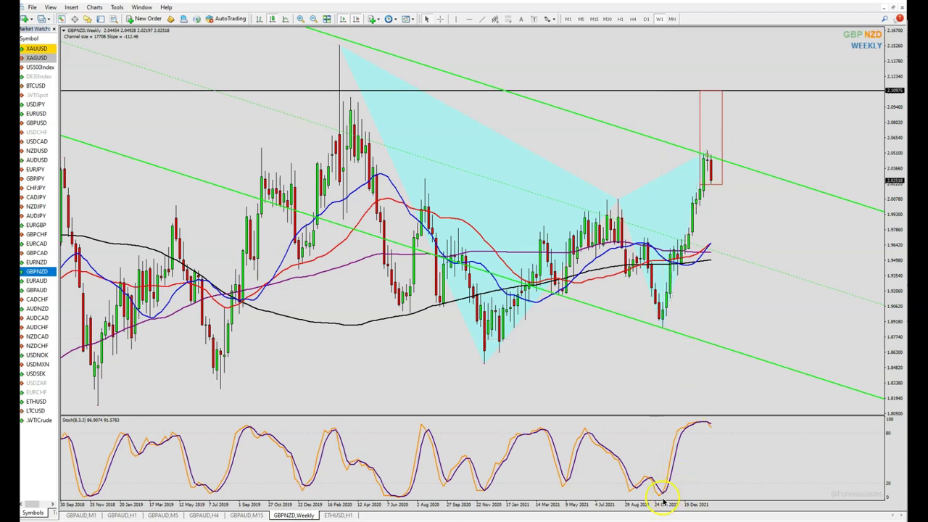
# Step: Examine the stochastic's last trough and the open, high, low and close of the latest GBPNZD weekly candle
pyautogui.moveTo(659, 491)
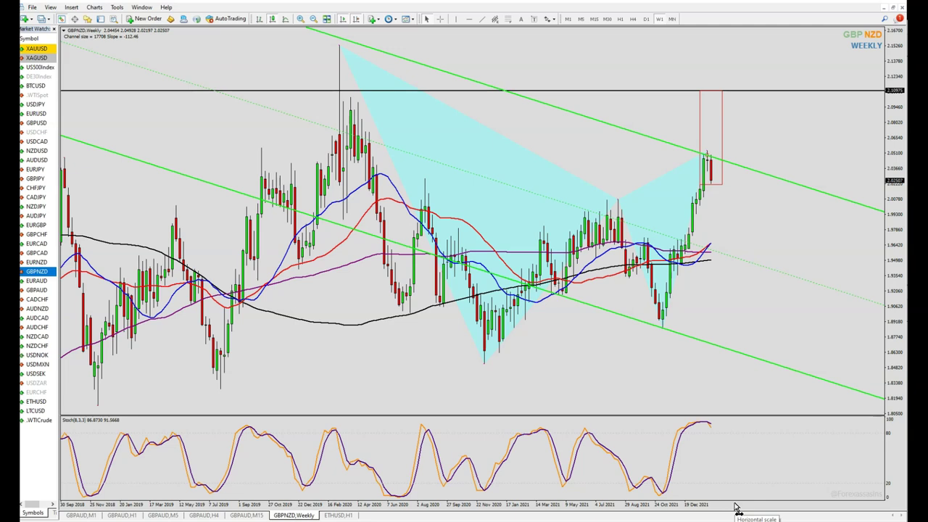
pyautogui.click(732, 277)
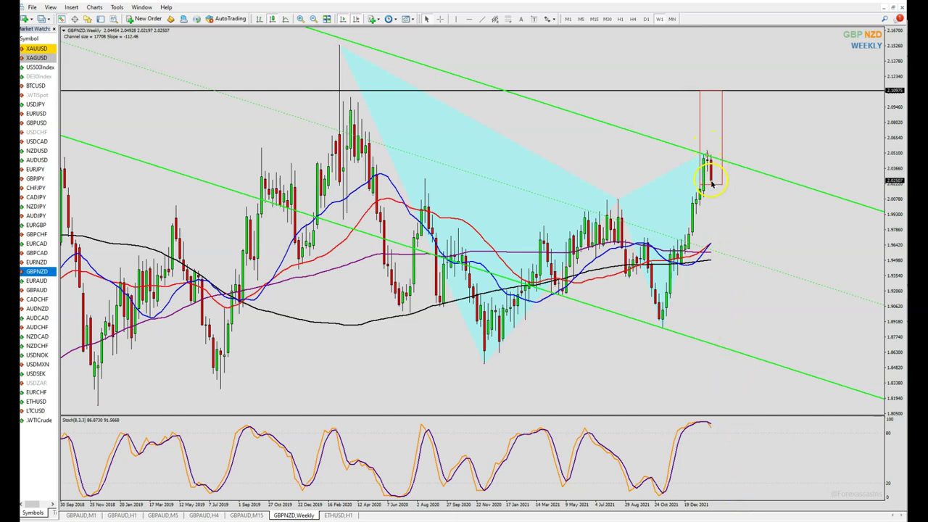
pyautogui.moveTo(712, 184)
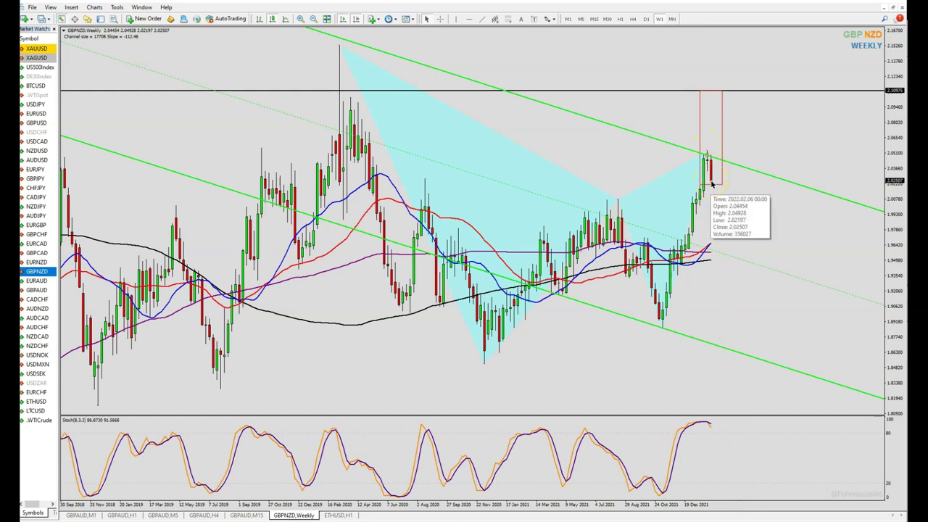
pyautogui.click(710, 185)
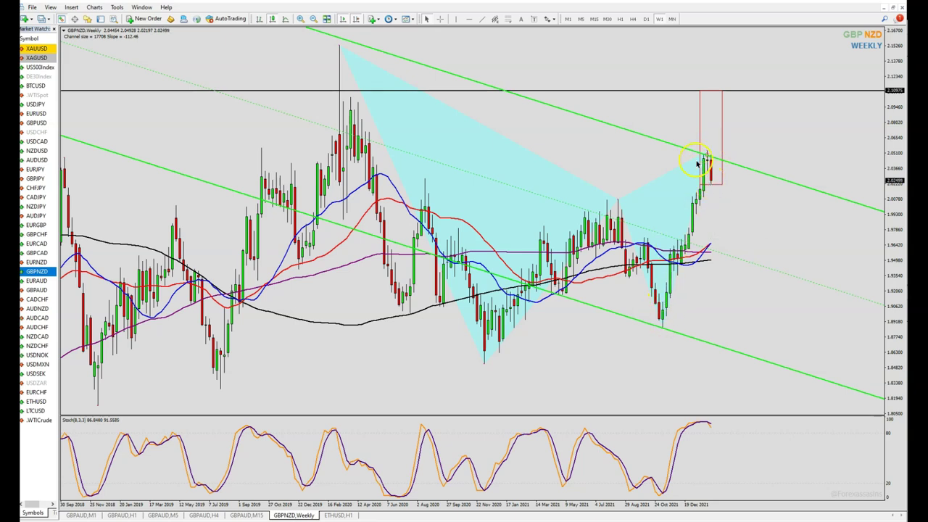
# Step: Compare GBPNZD on the monthly, weekly and daily timeframes, and inspect the latest daily candles near the blue moving average
pyautogui.click(672, 20)
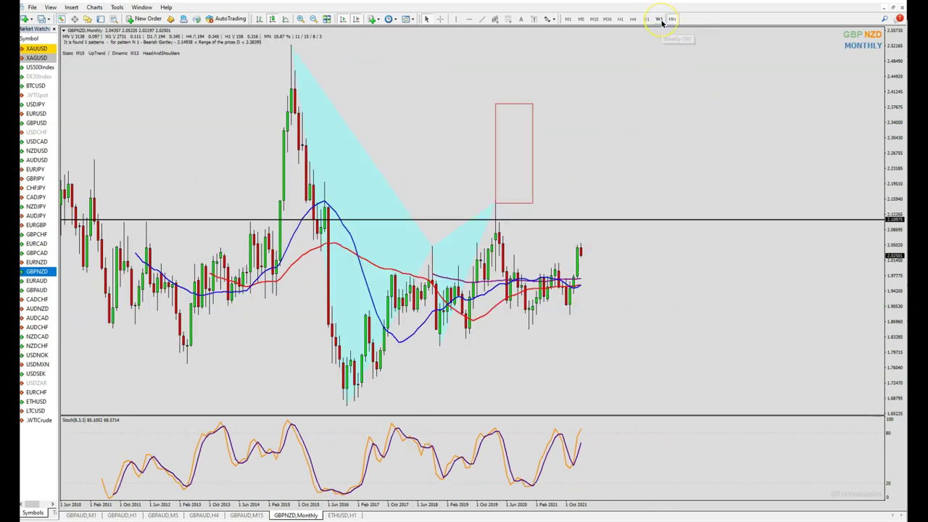
pyautogui.click(659, 20)
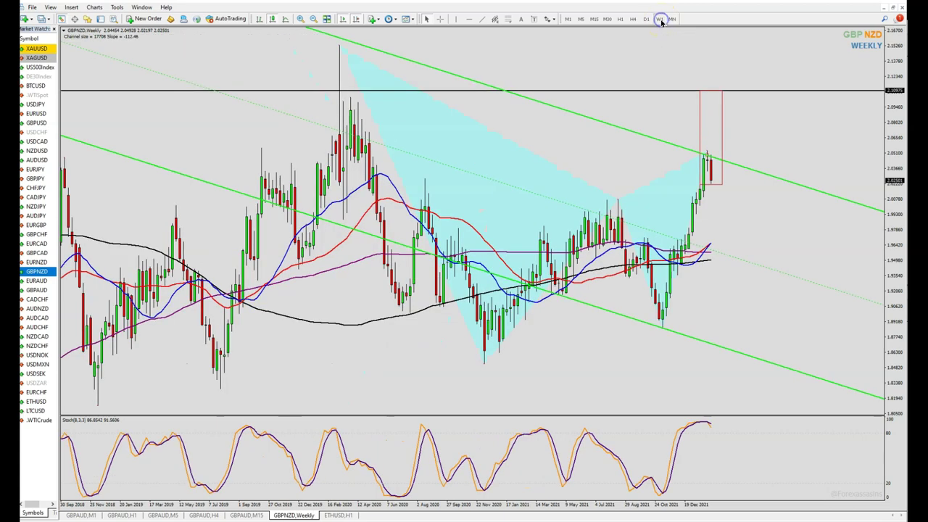
pyautogui.click(646, 20)
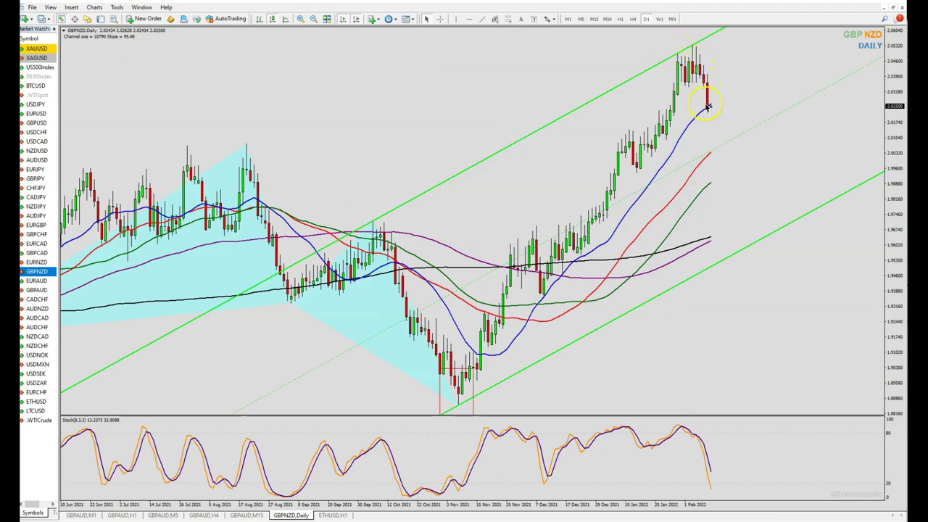
pyautogui.moveTo(706, 111)
# Step: Draw a Fibonacci retracement on the daily chart between the November 2021 low and the latest swing high
pyautogui.click(508, 19)
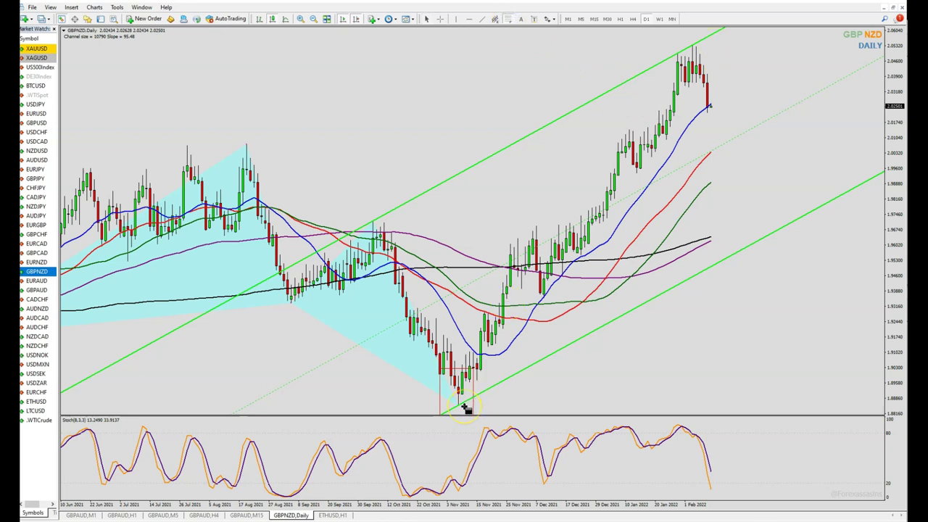
pyautogui.moveTo(464, 408); pyautogui.dragTo(564, 43)
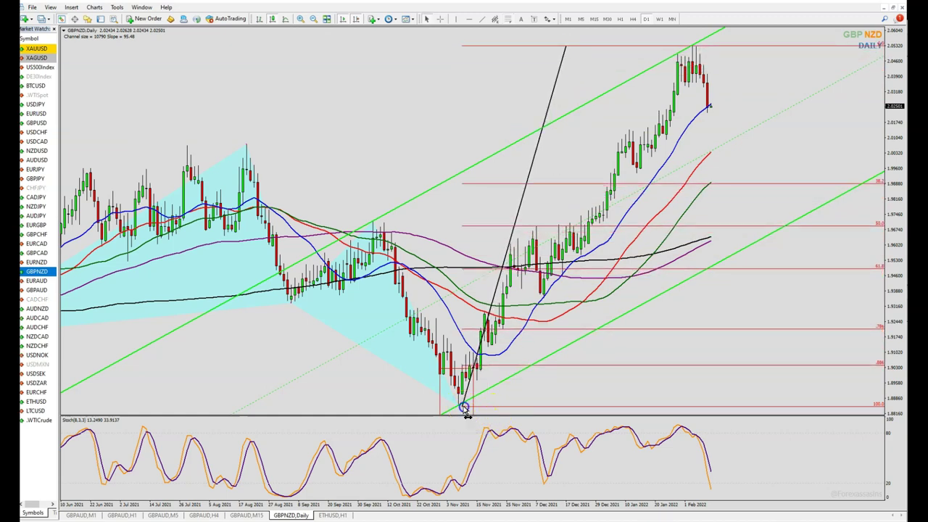
pyautogui.moveTo(464, 408); pyautogui.dragTo(432, 404)
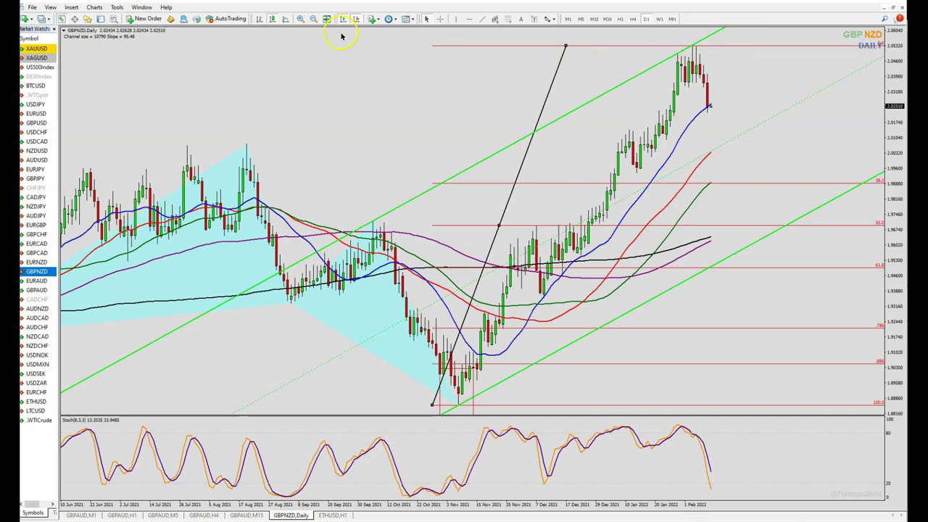
# Step: Draw a rising trend line under the daily rally, starting at the November 2021 low and extending just past the latest candle
pyautogui.click(301, 18)
pyautogui.click(482, 18)
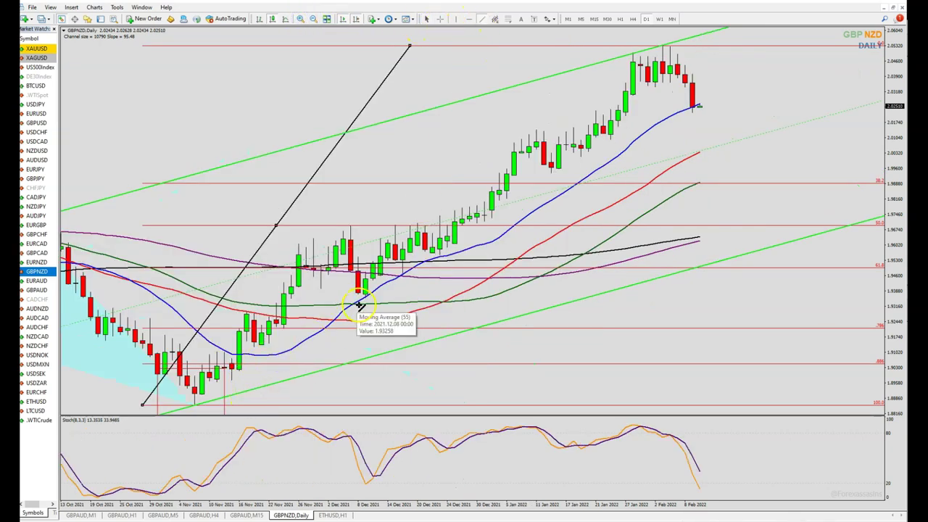
pyautogui.moveTo(364, 298); pyautogui.dragTo(728, 74)
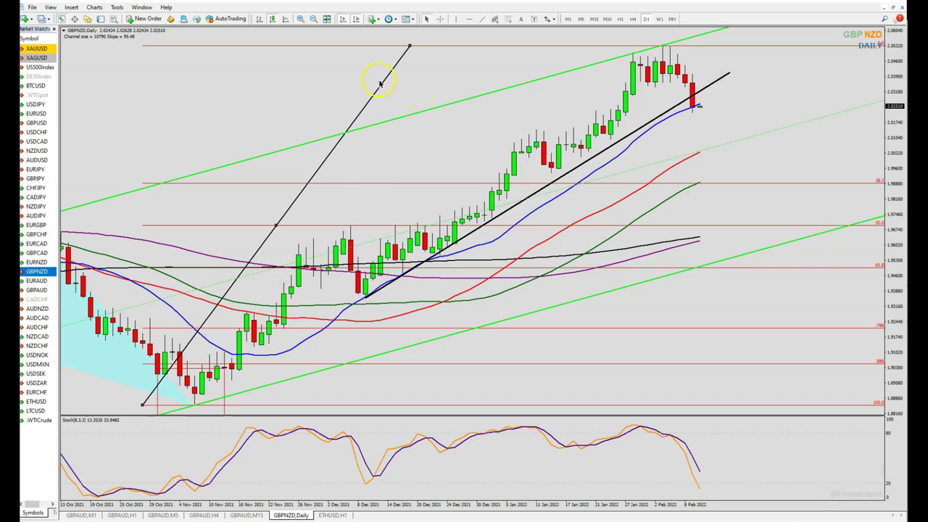
pyautogui.click(314, 18)
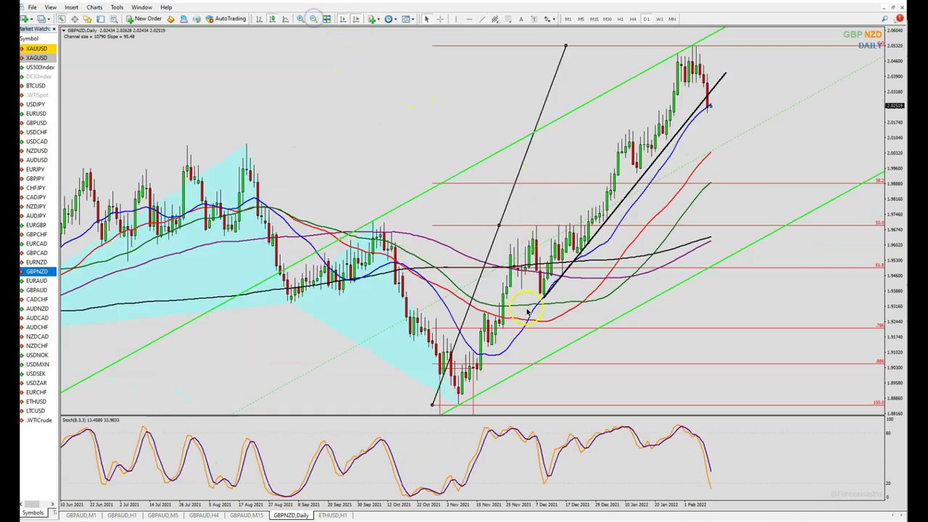
pyautogui.moveTo(544, 299); pyautogui.dragTo(459, 403)
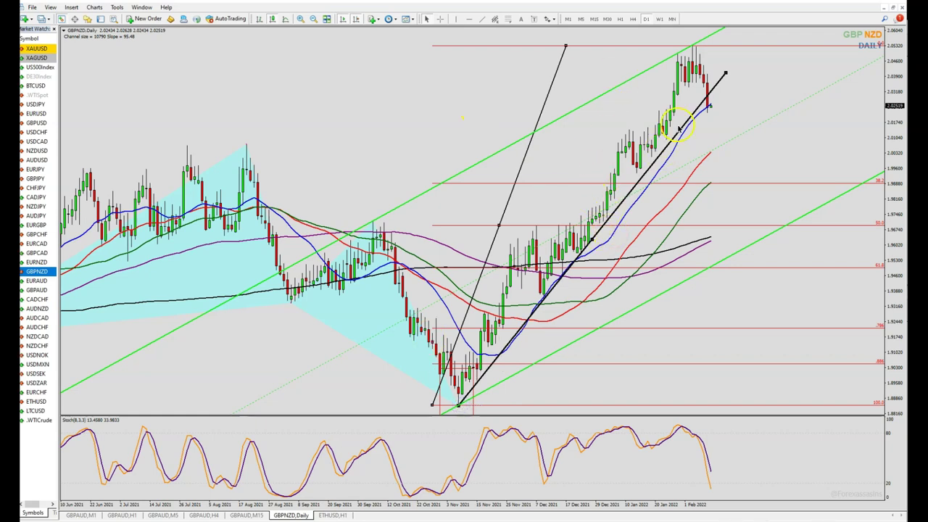
pyautogui.moveTo(723, 75); pyautogui.dragTo(730, 74)
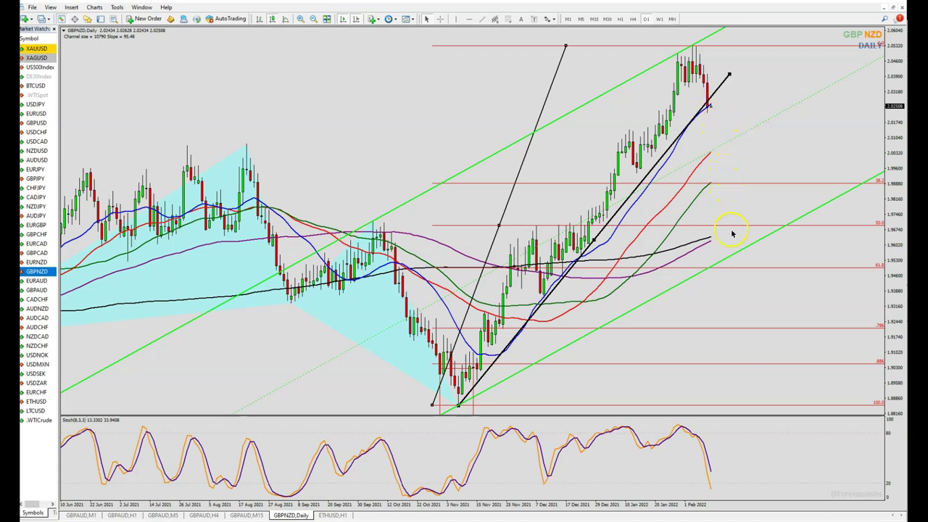
# Step: Place horizontal lines on the 38.2 and 50.0 retracement levels, at 1.98905 and 1.96913, on the daily chart
pyautogui.click(468, 19)
pyautogui.click(565, 153)
pyautogui.moveTo(575, 151); pyautogui.dragTo(613, 183)
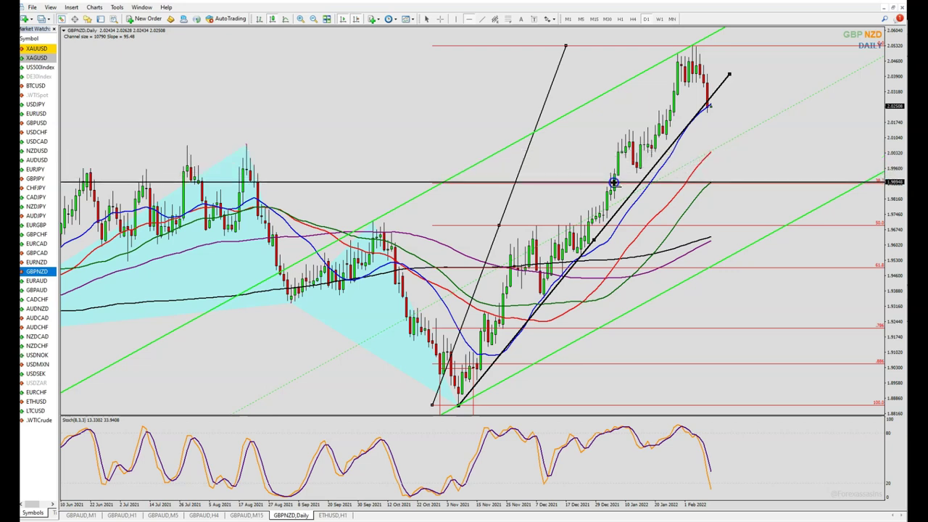
pyautogui.moveTo(614, 182); pyautogui.dragTo(613, 183)
pyautogui.click(469, 19)
pyautogui.moveTo(746, 201); pyautogui.dragTo(779, 226)
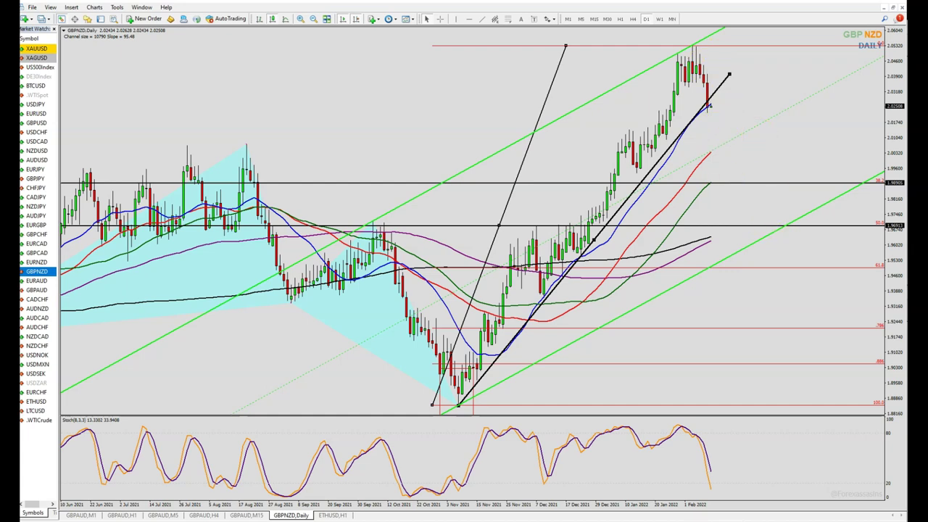
# Step: Check the two retracement levels on the GBPNZD monthly and weekly timeframes, and return to the daily timeframe
pyautogui.click(672, 19)
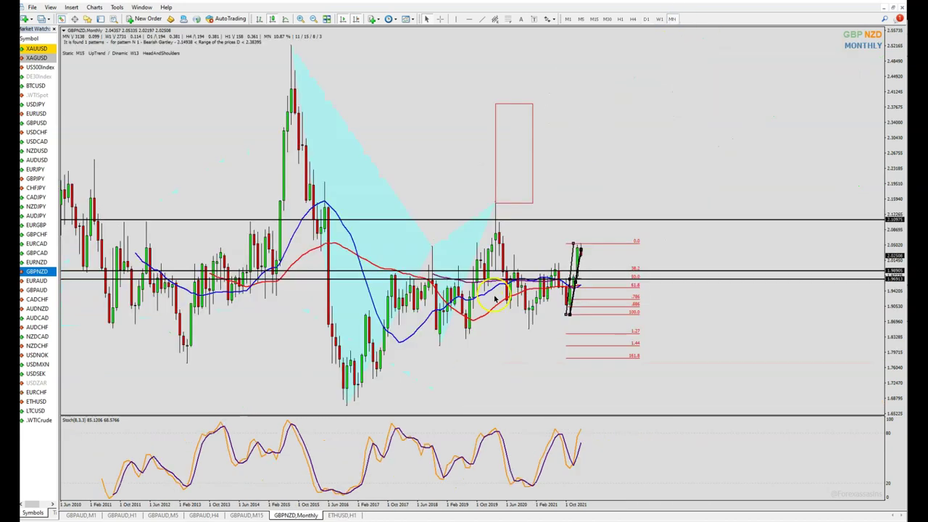
pyautogui.click(659, 19)
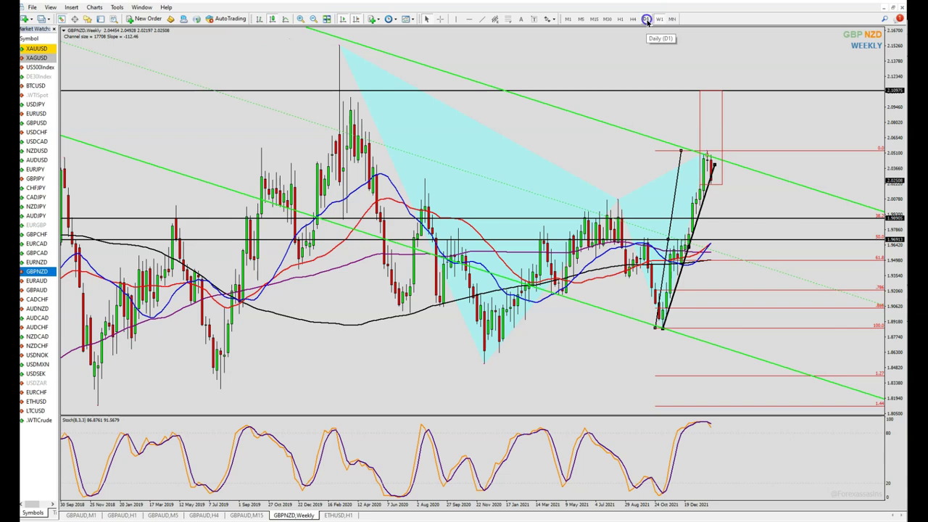
pyautogui.click(647, 18)
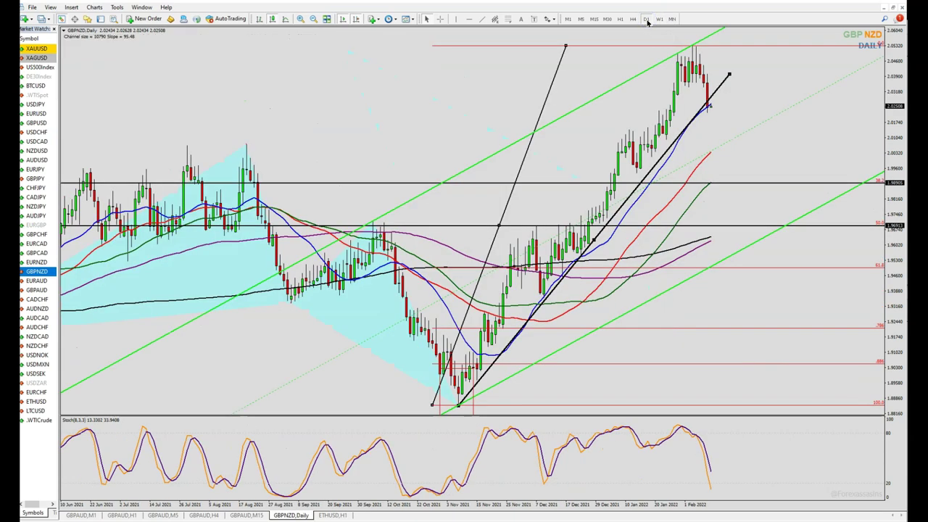
# Step: Delete the Fibonacci retracement and the rising trend line from the daily chart
pyautogui.rightClick(564, 47)
pyautogui.click(587, 78)
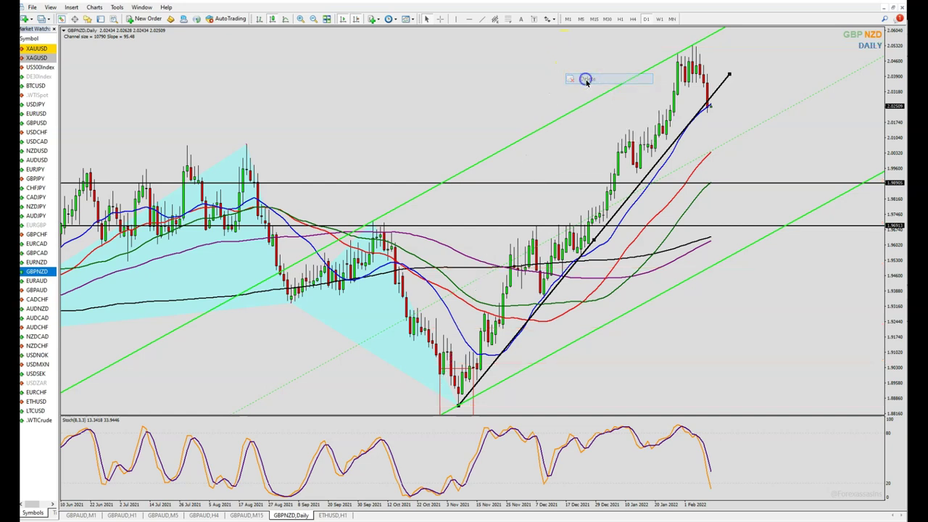
pyautogui.rightClick(723, 78)
pyautogui.click(746, 111)
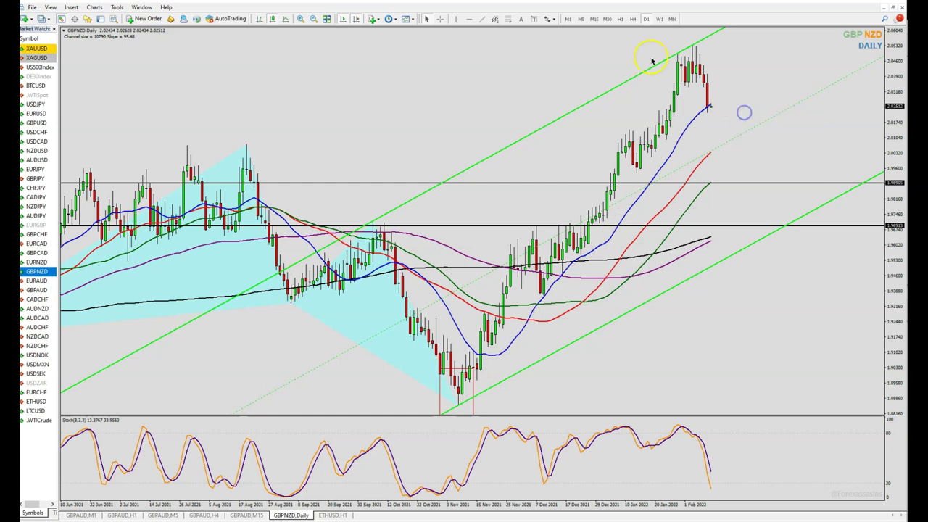
# Step: Show GBPNZD on the 4-hour timeframe and examine the latest drop against the moving averages and the channel
pyautogui.click(633, 18)
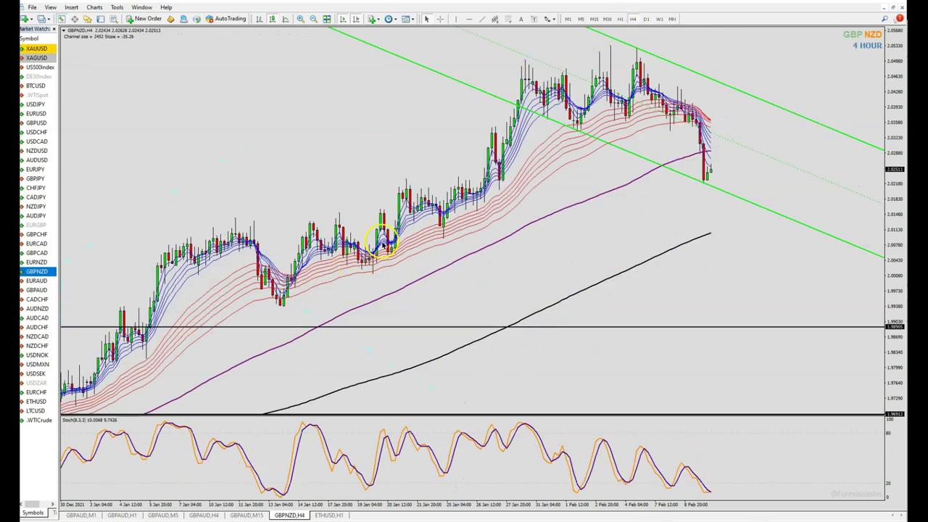
pyautogui.click(313, 18)
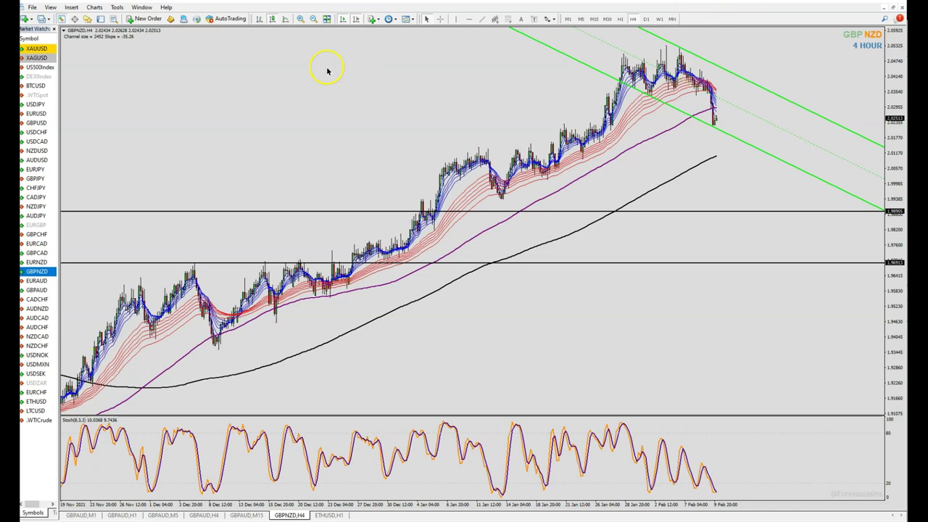
pyautogui.click(300, 18)
pyautogui.click(702, 153)
pyautogui.moveTo(702, 155)
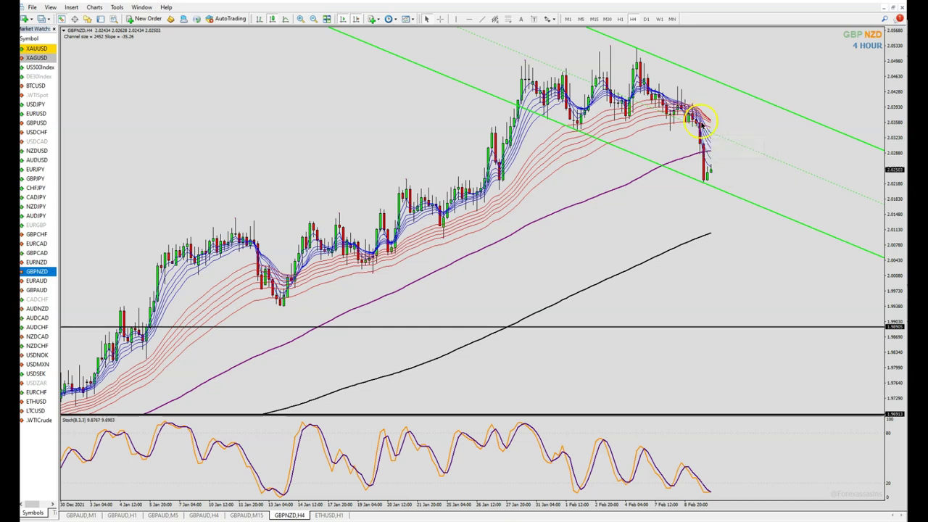
# Step: Measure the distance from the current 4-hour price up to the red moving-average band
pyautogui.middleClick(656, 137)
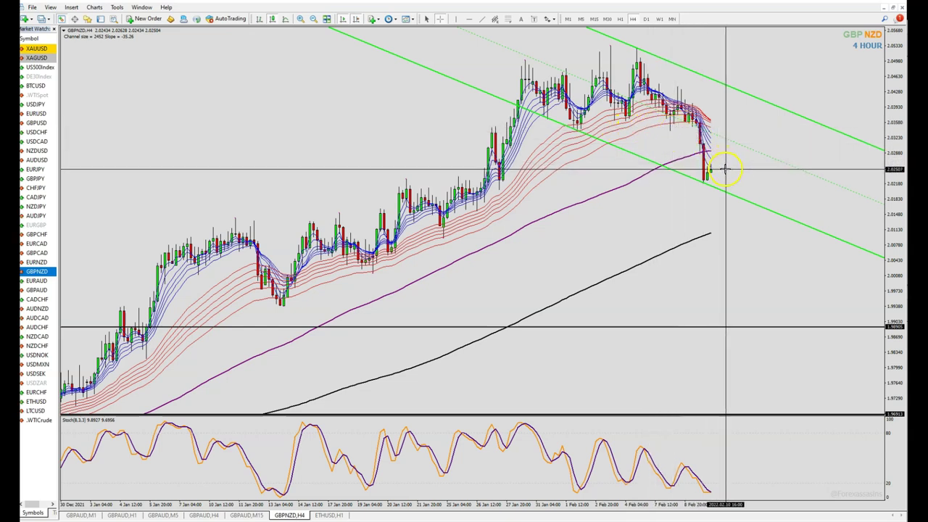
pyautogui.moveTo(727, 170); pyautogui.dragTo(724, 132)
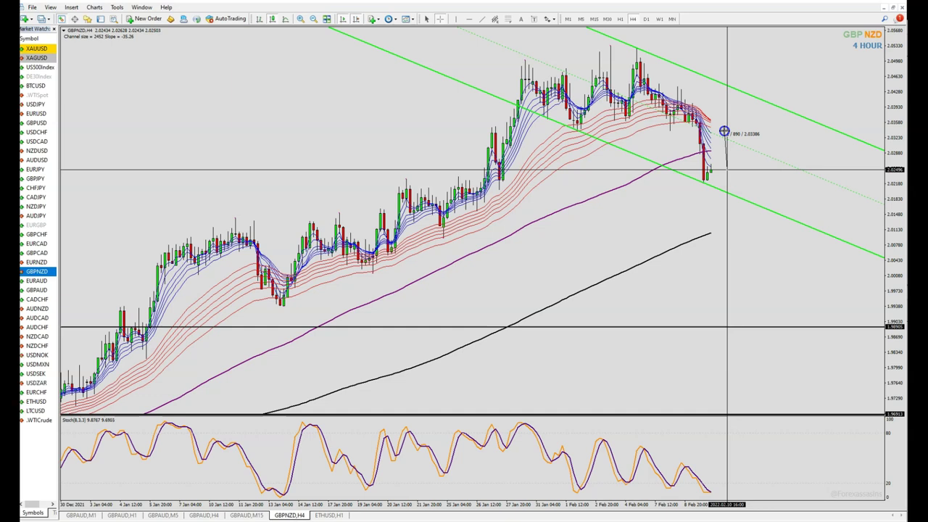
pyautogui.moveTo(724, 131); pyautogui.dragTo(680, 126)
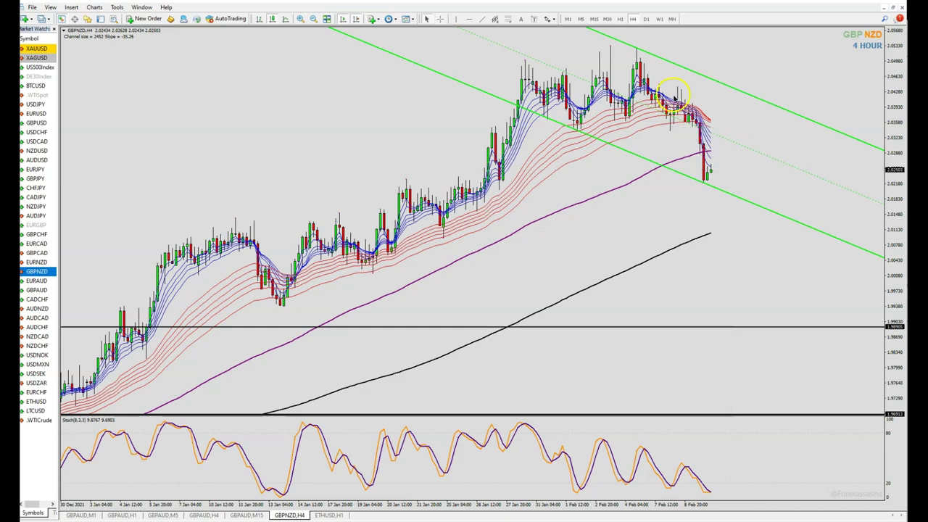
# Step: Show GBPNZD on the 1-hour timeframe and measure the distance from the current price up to the harmonic pattern's lower edge
pyautogui.click(621, 19)
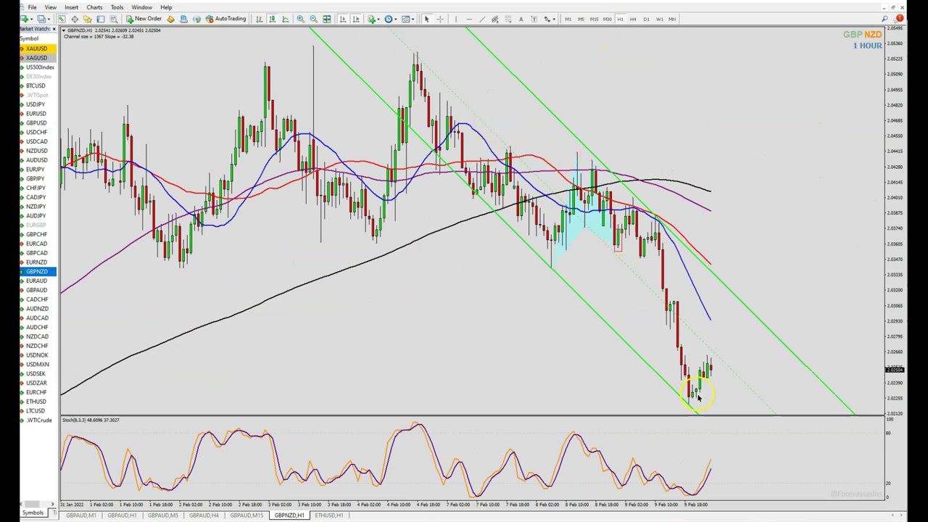
pyautogui.middleClick(725, 367)
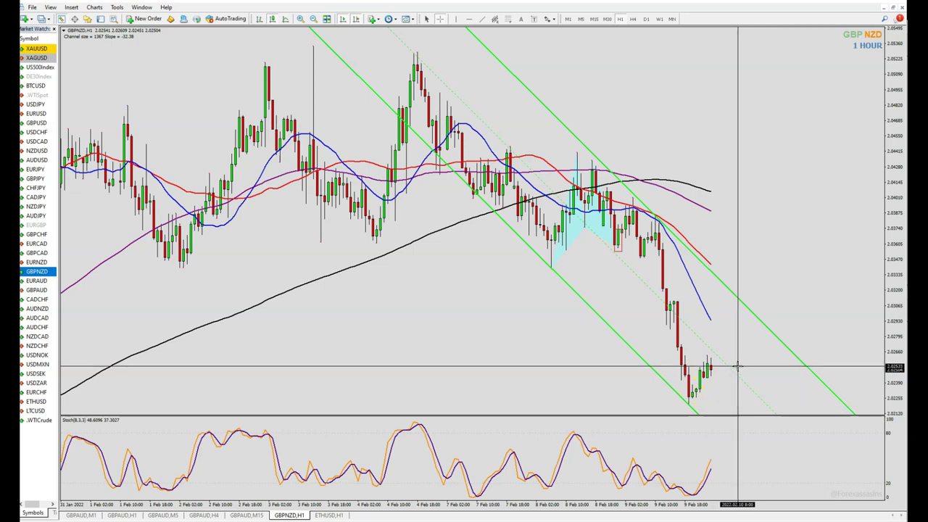
pyautogui.moveTo(738, 369); pyautogui.dragTo(568, 257)
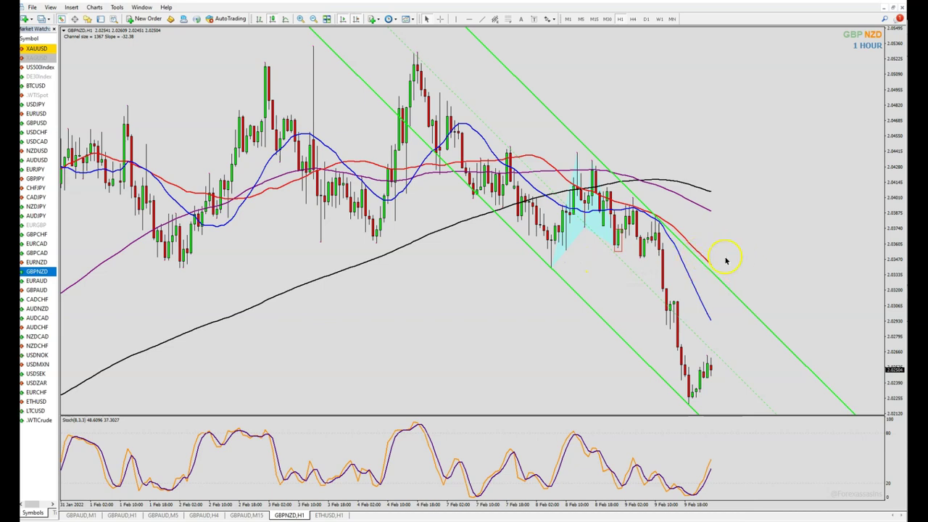
# Step: Review GBPNZD on the monthly, weekly, daily and 4-hour timeframes, and return to the 1-hour timeframe
pyautogui.click(672, 19)
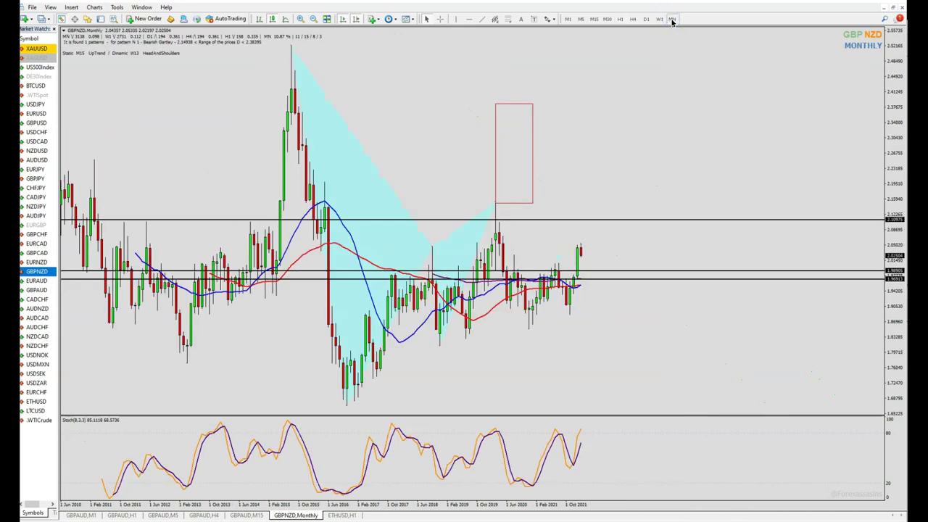
pyautogui.click(661, 20)
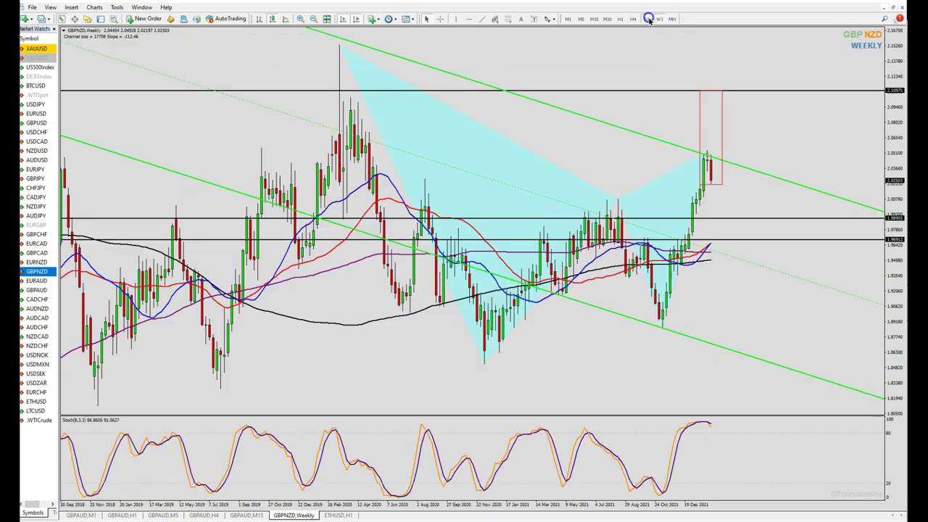
pyautogui.click(646, 19)
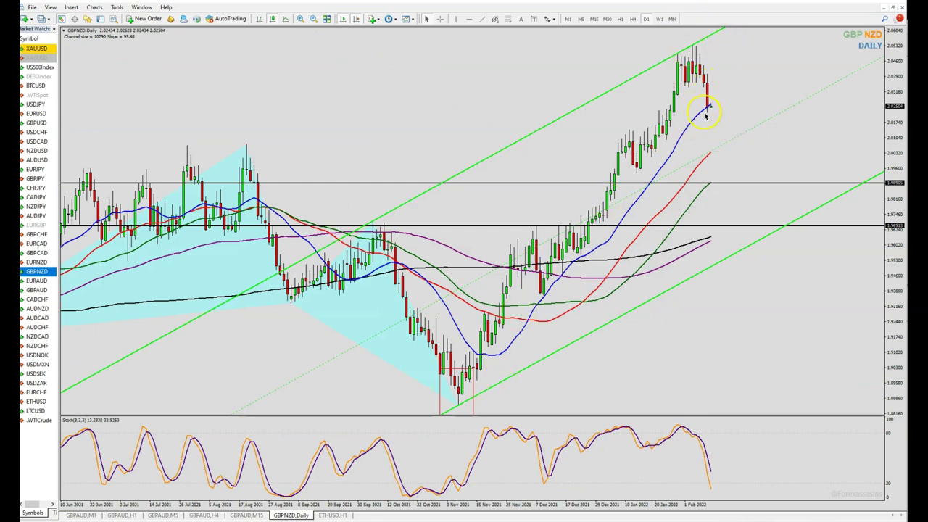
pyautogui.click(633, 19)
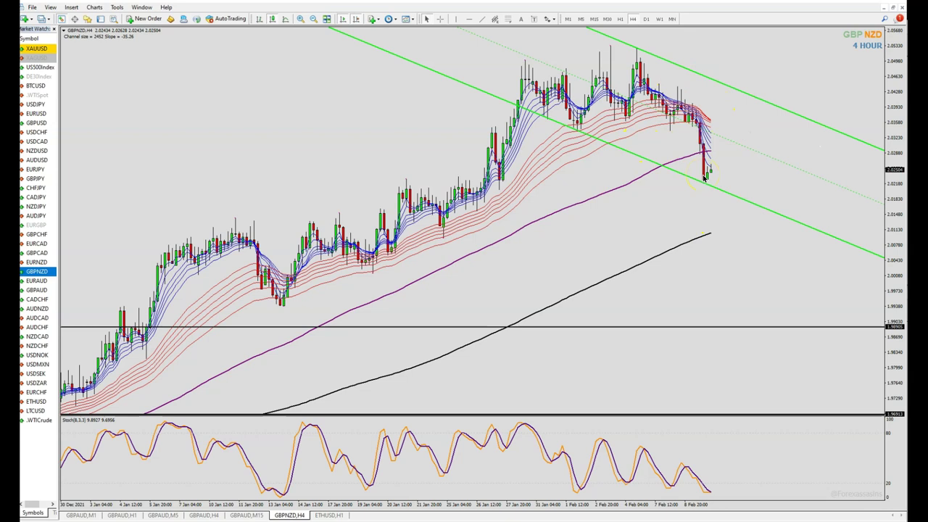
pyautogui.click(620, 20)
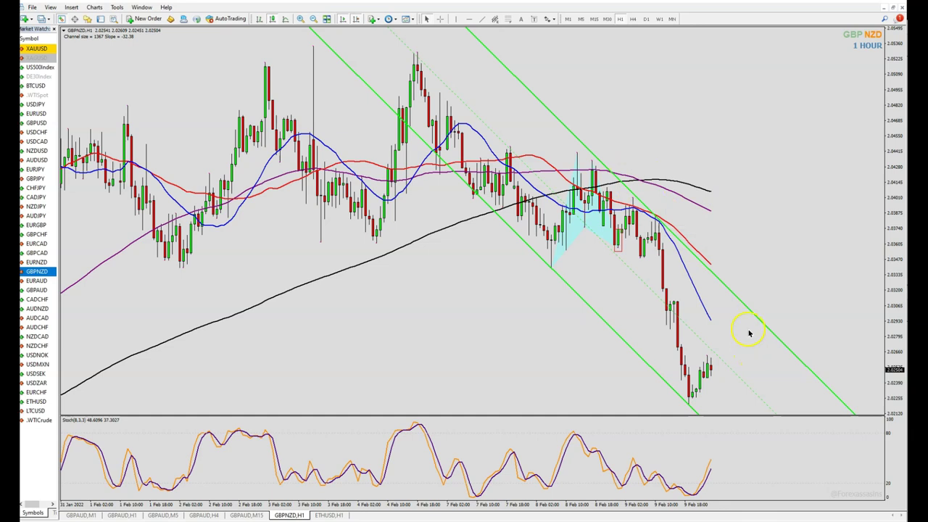
# Step: Check GBPNZD on the 30-minute and 15-minute timeframes, and examine the latest low with the crosshair
pyautogui.click(607, 20)
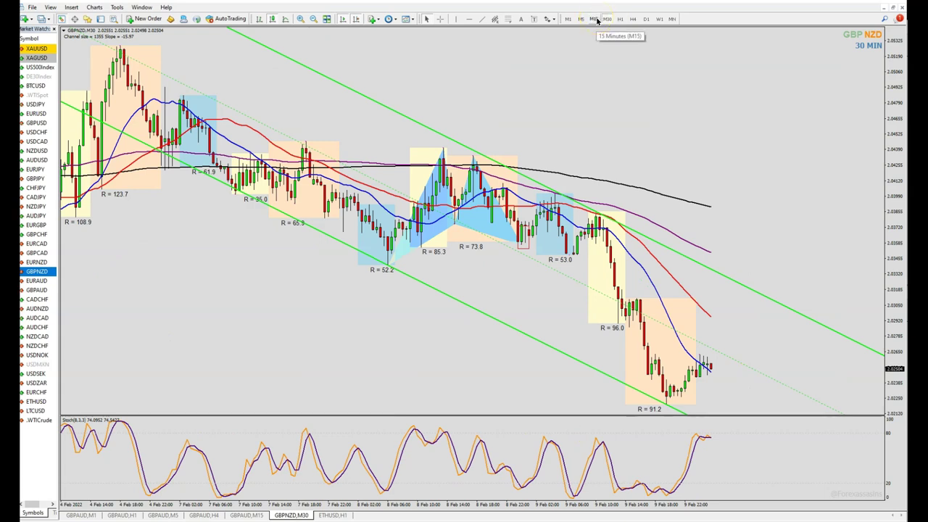
pyautogui.click(595, 19)
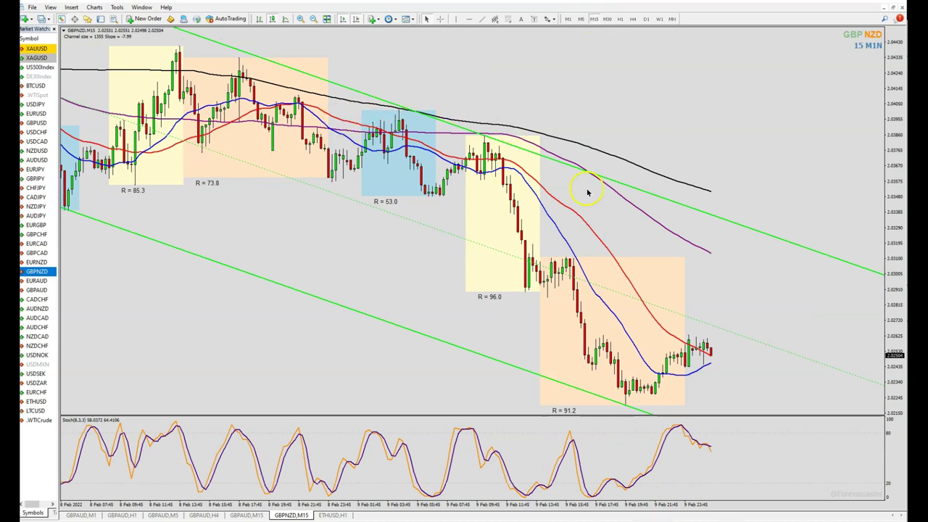
pyautogui.middleClick(731, 358)
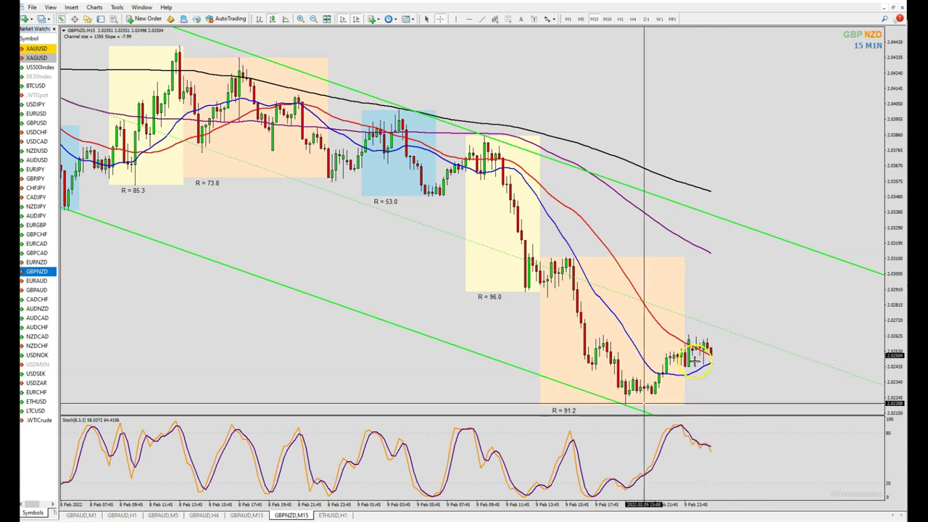
pyautogui.click(591, 403)
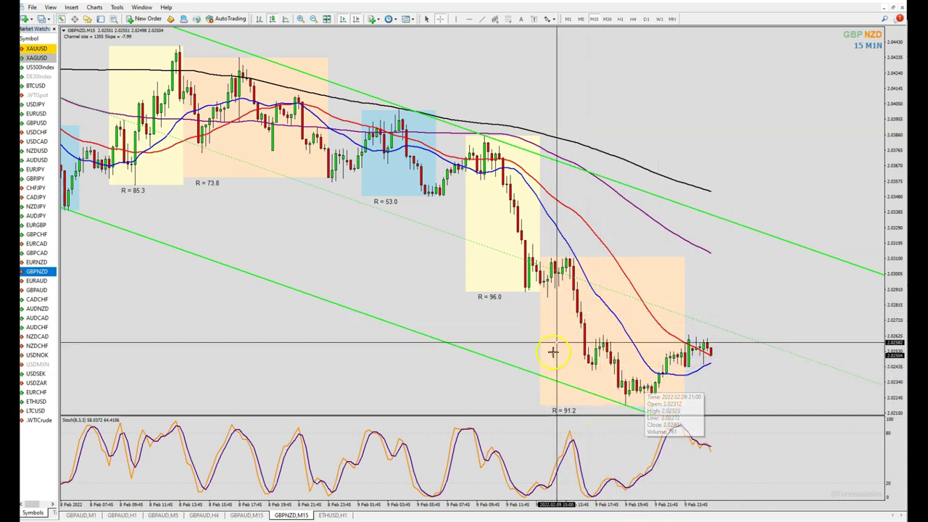
pyautogui.rightClick(613, 392)
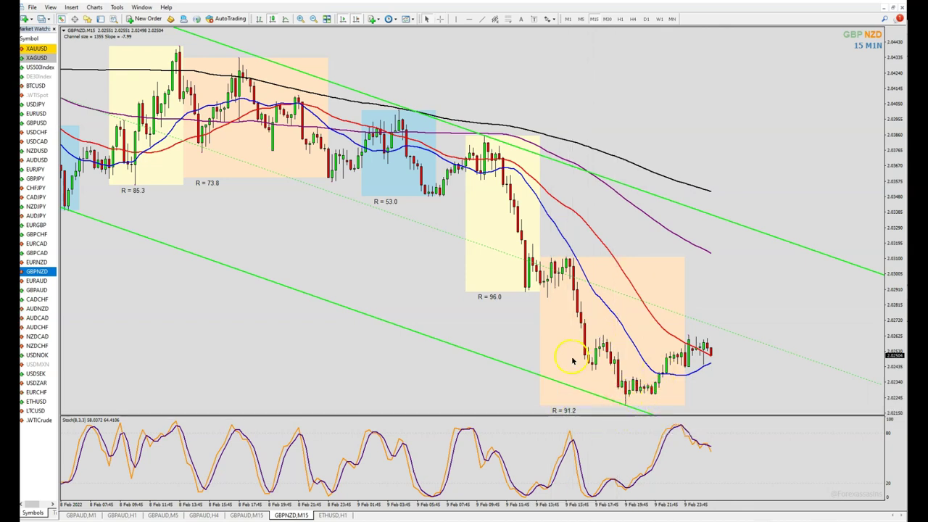
pyautogui.click(625, 406)
pyautogui.click(628, 398)
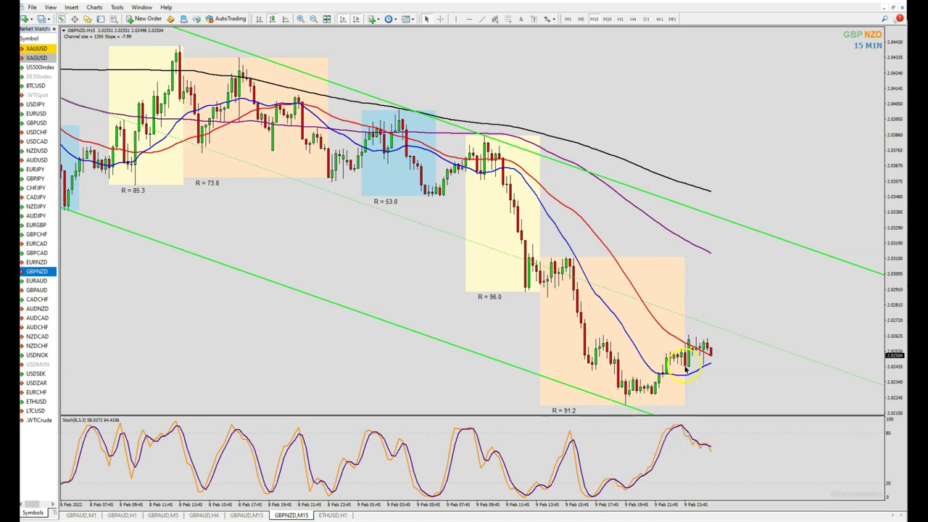
# Step: Measure the distance from the current 15-minute price up to the low of the 53.0 session box
pyautogui.click(711, 334)
pyautogui.middleClick(725, 357)
pyautogui.moveTo(727, 357); pyautogui.dragTo(430, 200)
# Step: Place a horizontal line at 2.03386, along the low of the 52.2 session box on the 15-minute chart
pyautogui.click(309, 19)
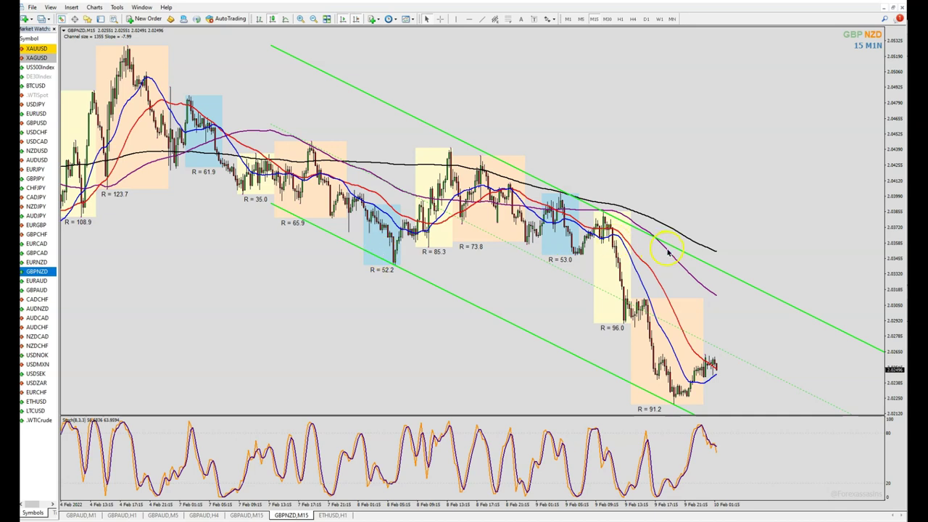
pyautogui.click(469, 19)
pyautogui.moveTo(429, 248); pyautogui.dragTo(435, 266)
pyautogui.click(392, 267)
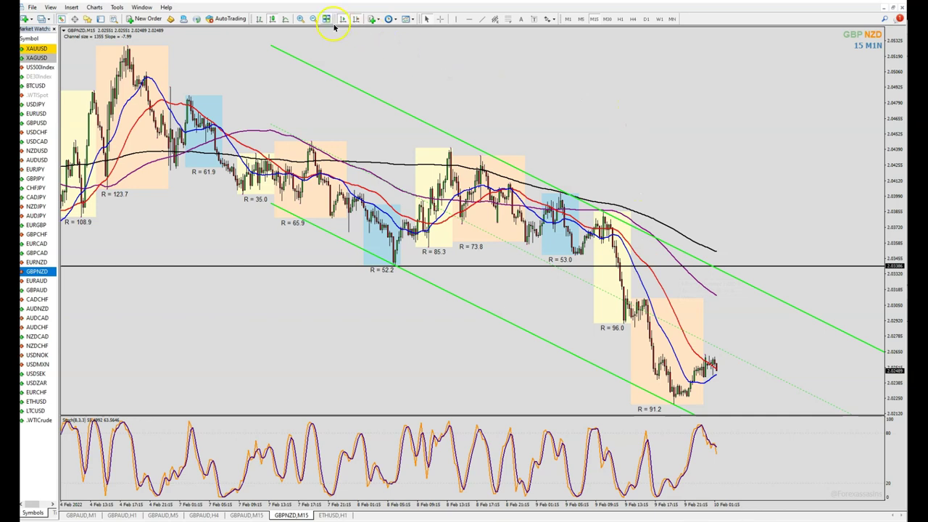
pyautogui.click(301, 19)
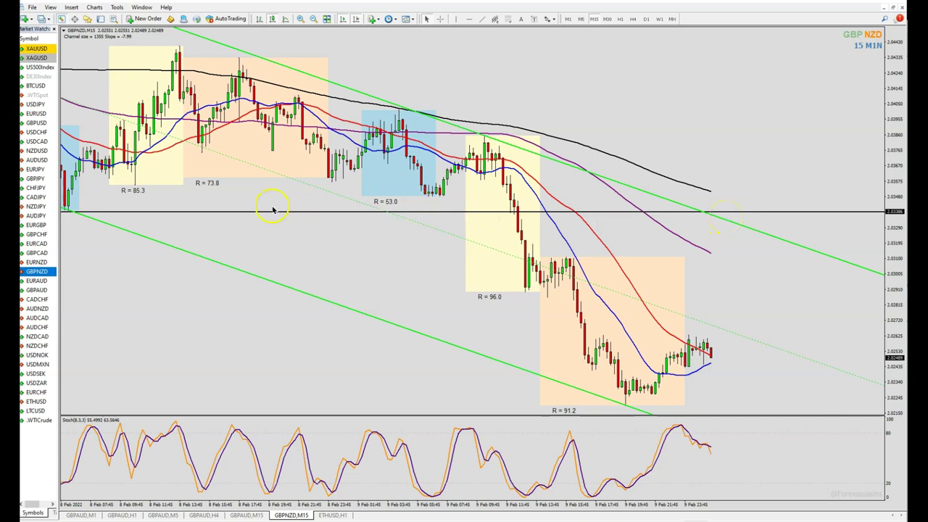
# Step: Examine the 15-minute moving averages and measure the distance from the current price up to the horizontal line
pyautogui.moveTo(627, 206)
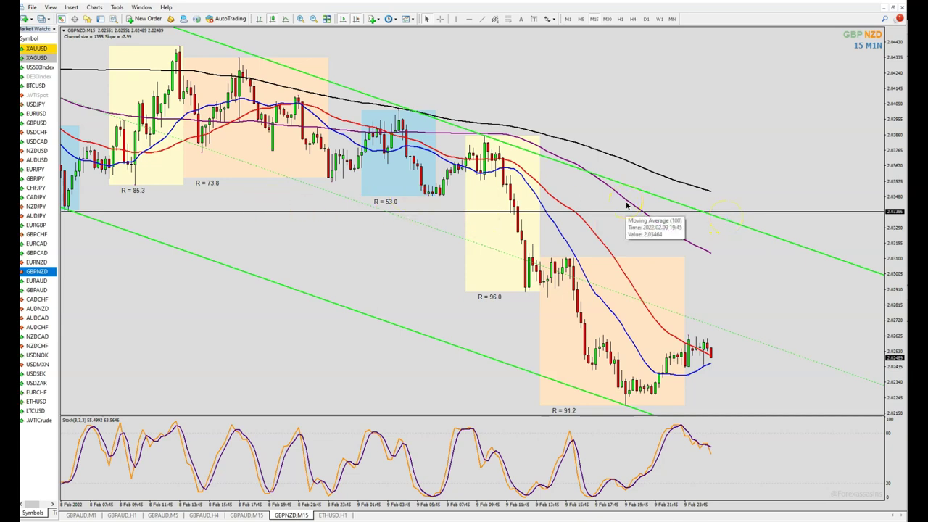
pyautogui.moveTo(645, 165); pyautogui.dragTo(638, 145)
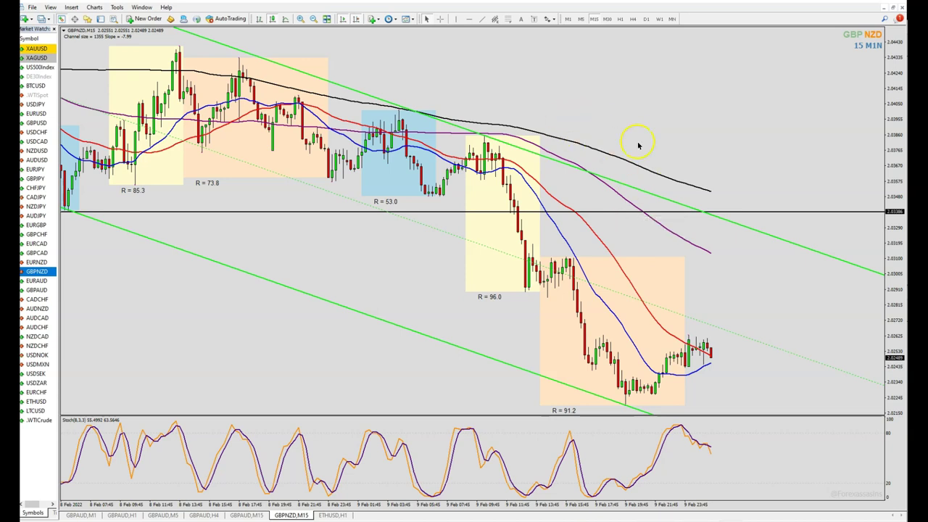
pyautogui.click(704, 192)
pyautogui.middleClick(714, 354)
pyautogui.moveTo(729, 358); pyautogui.dragTo(435, 208)
# Step: Check the 2.03386 line on the GBPNZD 4-hour, daily, weekly and monthly timeframes, and return to the 4-hour timeframe
pyautogui.click(633, 19)
pyautogui.click(646, 19)
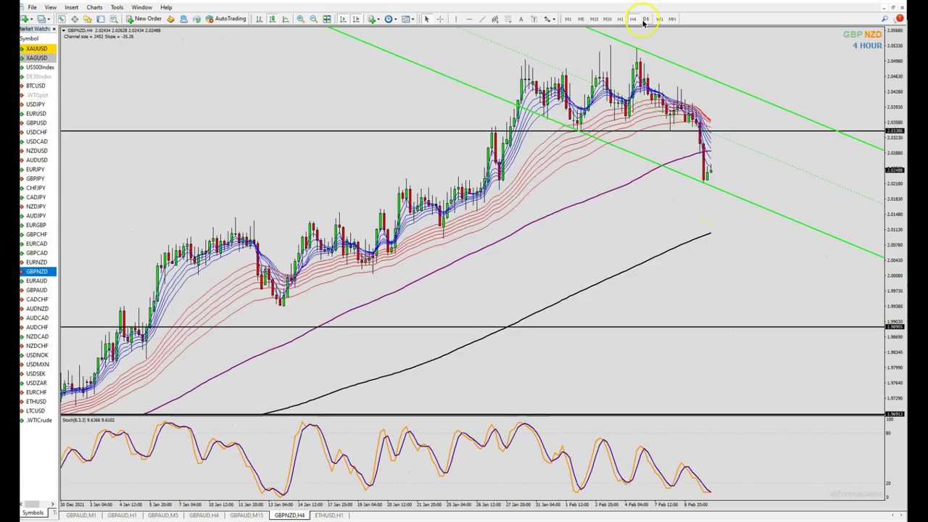
pyautogui.click(659, 19)
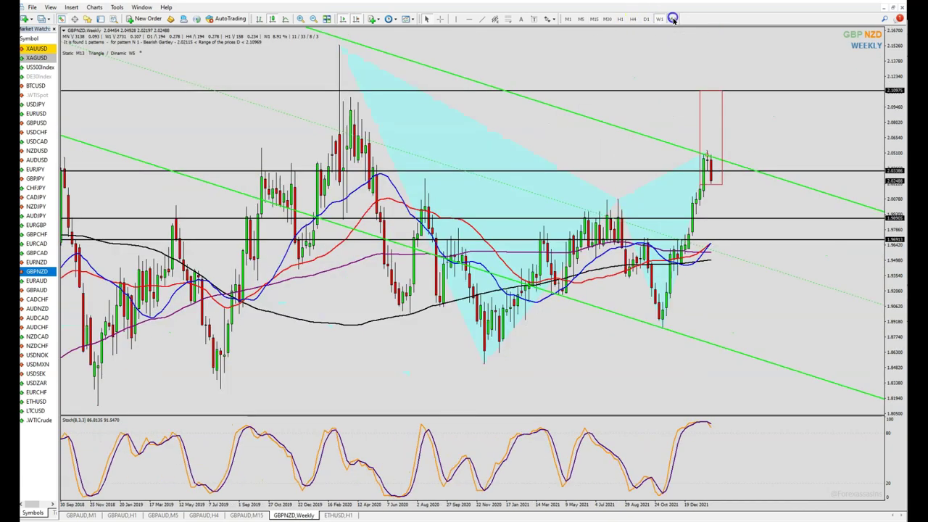
pyautogui.click(672, 19)
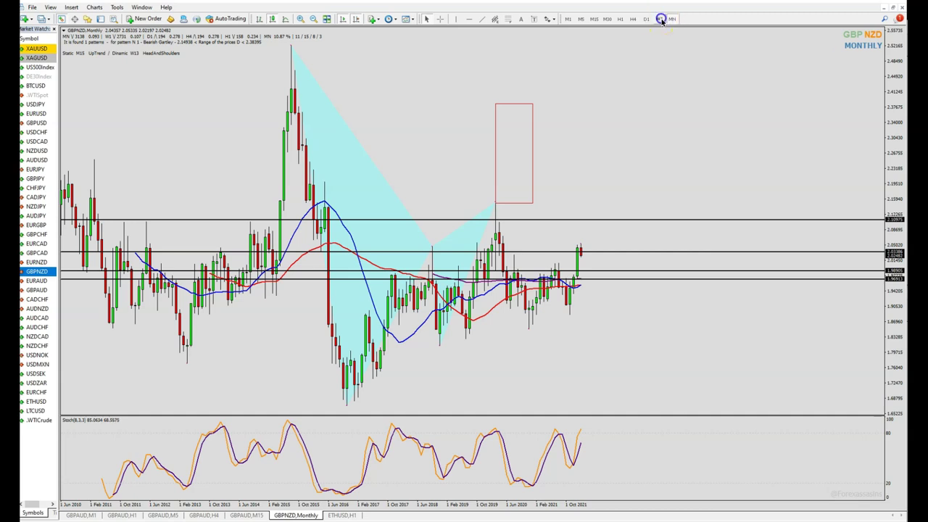
pyautogui.click(659, 18)
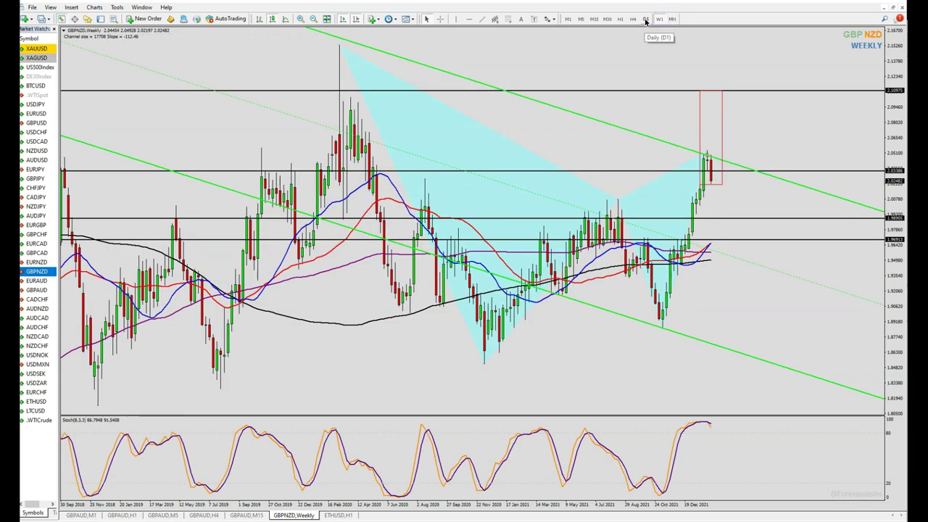
pyautogui.click(646, 20)
pyautogui.click(634, 19)
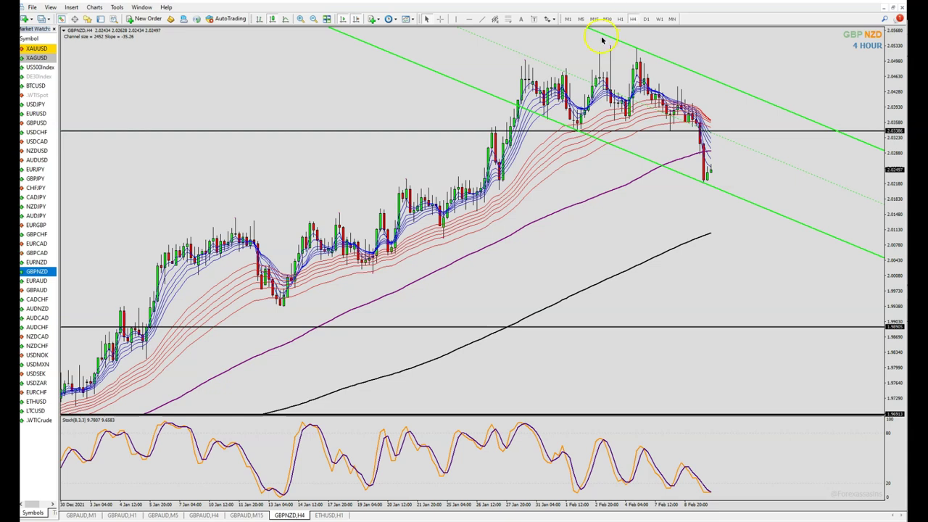
pyautogui.click(707, 166)
# Step: Load GBPAUD into the chart and review it on the monthly, weekly, daily and 4-hour timeframes
pyautogui.moveTo(37, 293); pyautogui.dragTo(182, 210)
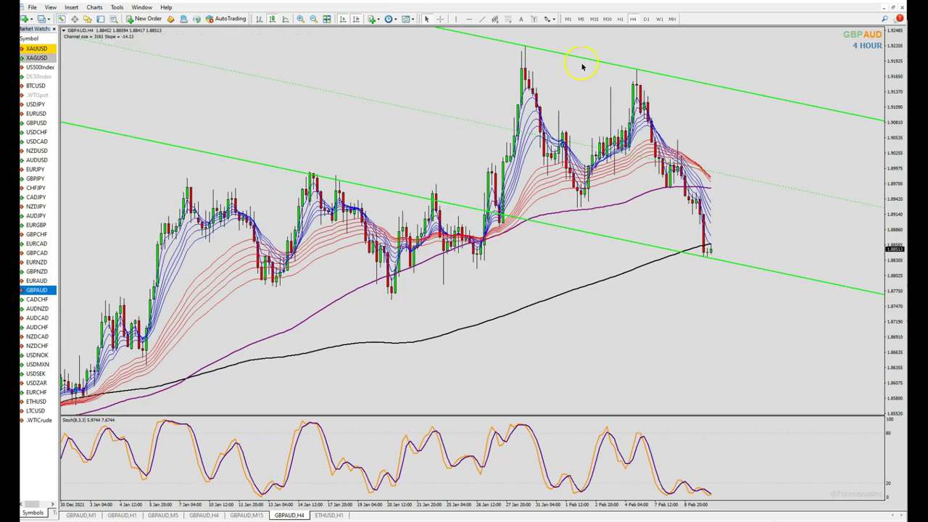
pyautogui.click(671, 19)
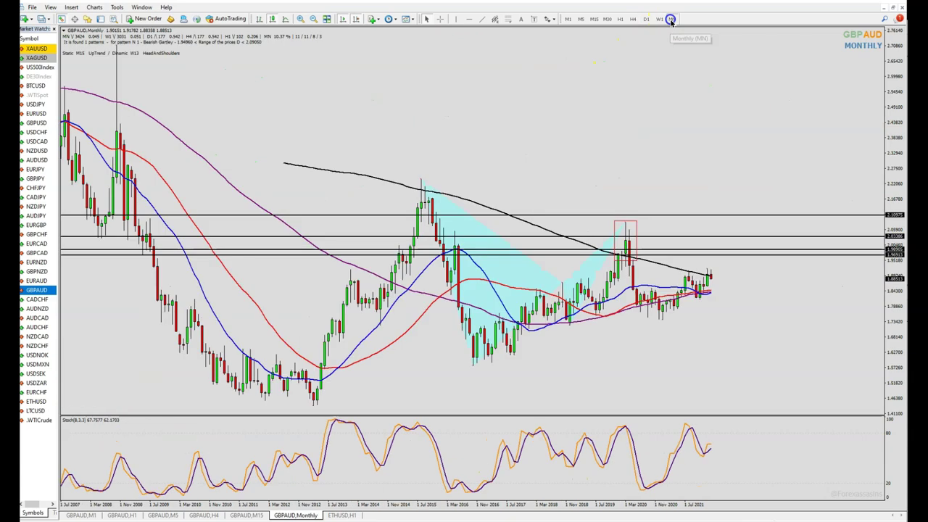
pyautogui.click(660, 19)
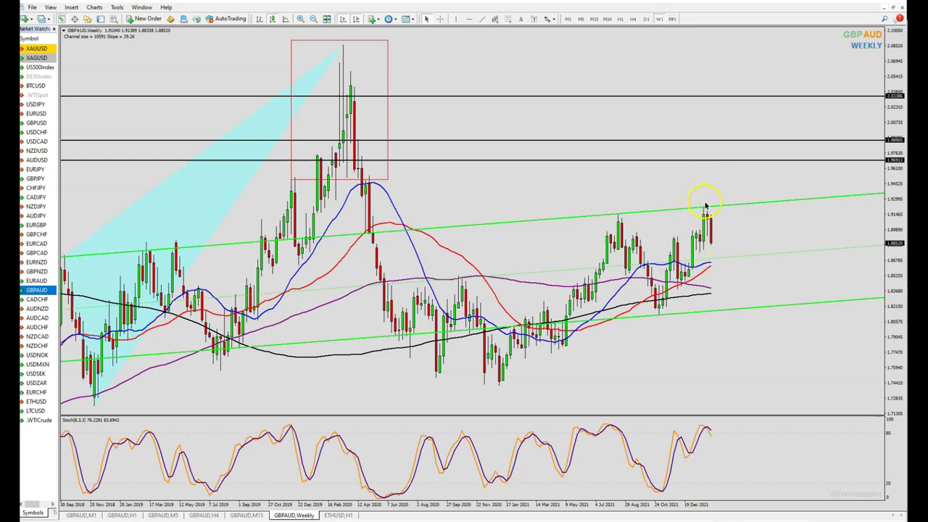
pyautogui.click(646, 19)
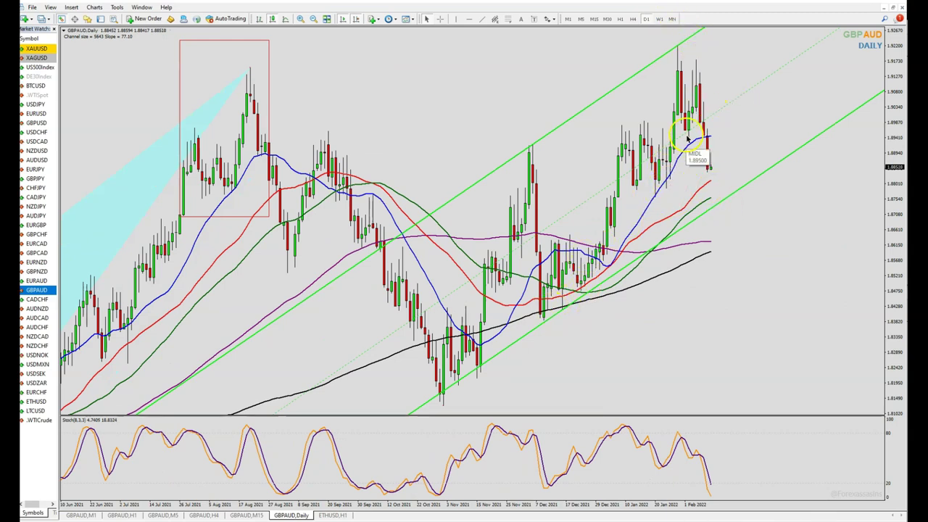
pyautogui.click(633, 19)
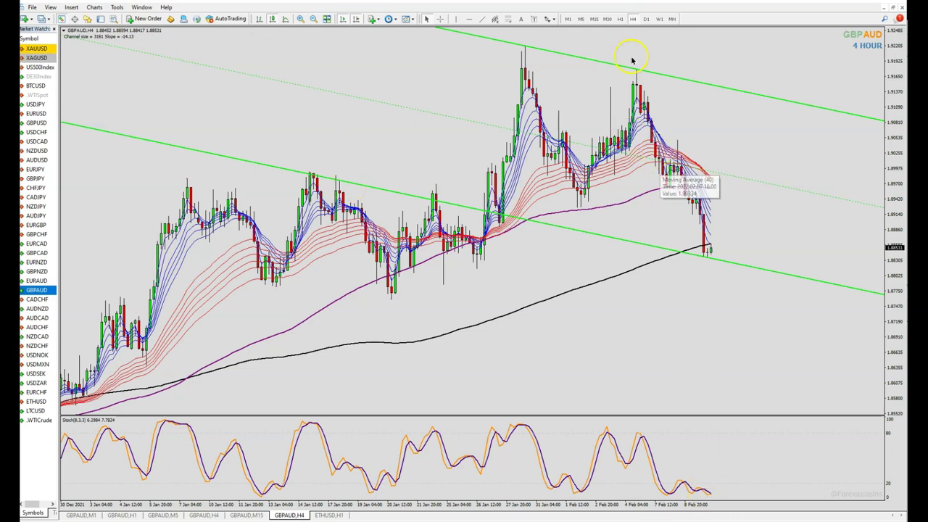
# Step: Compare the latest GBPAUD drop with the moving averages on the daily and 4-hour timeframes
pyautogui.click(646, 19)
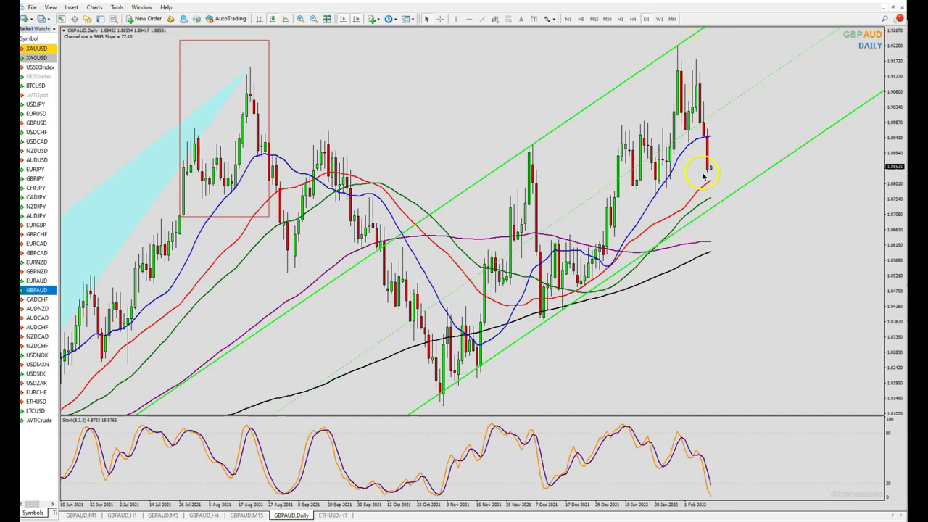
pyautogui.click(632, 18)
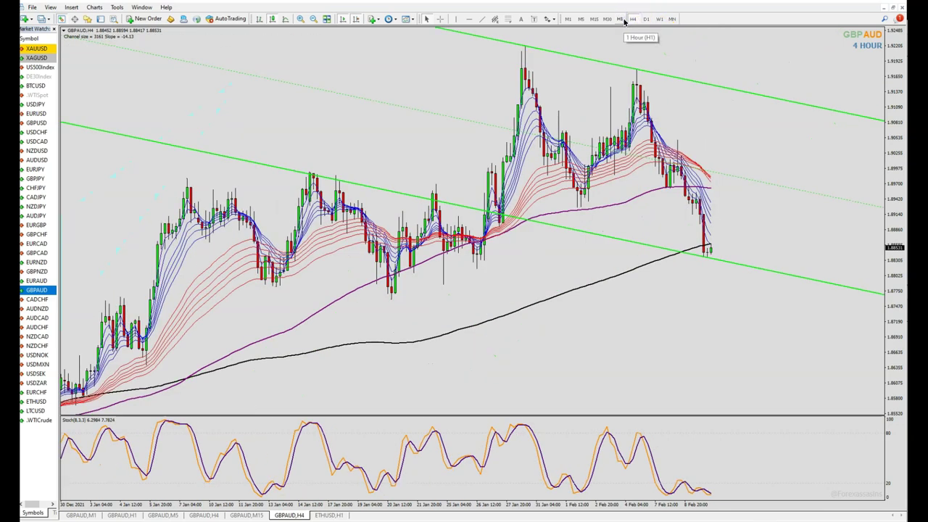
pyautogui.click(710, 248)
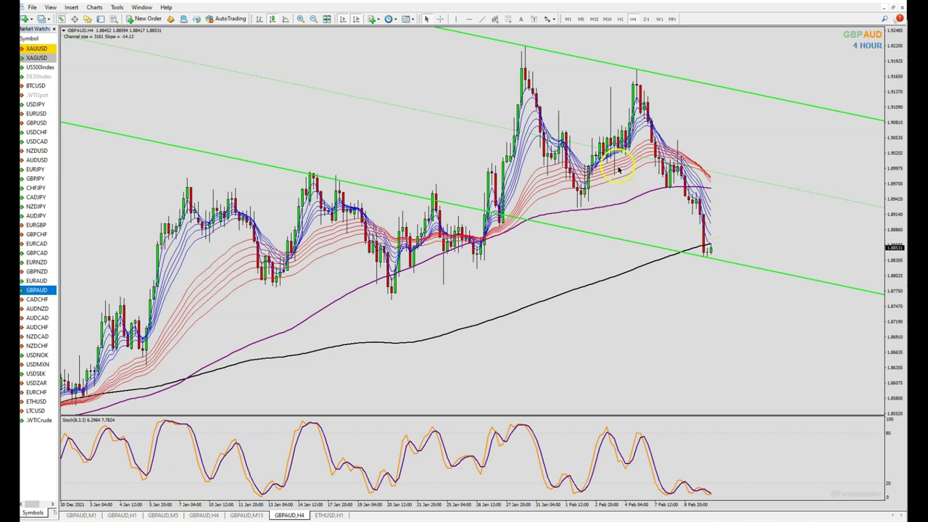
pyautogui.moveTo(675, 189)
pyautogui.moveTo(710, 190)
# Step: Show GBPAUD on the 1-hour timeframe and measure the distance from the current price up to the 8 February low
pyautogui.click(624, 19)
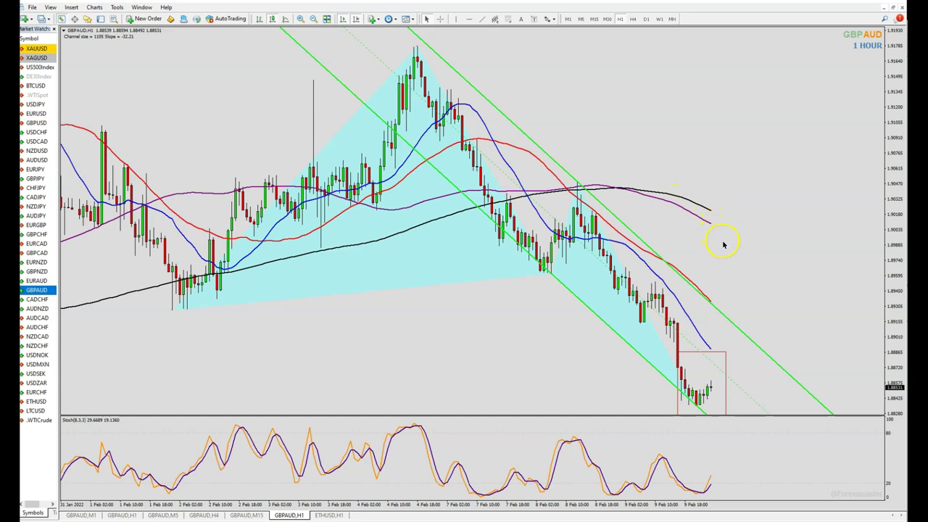
pyautogui.middleClick(558, 274)
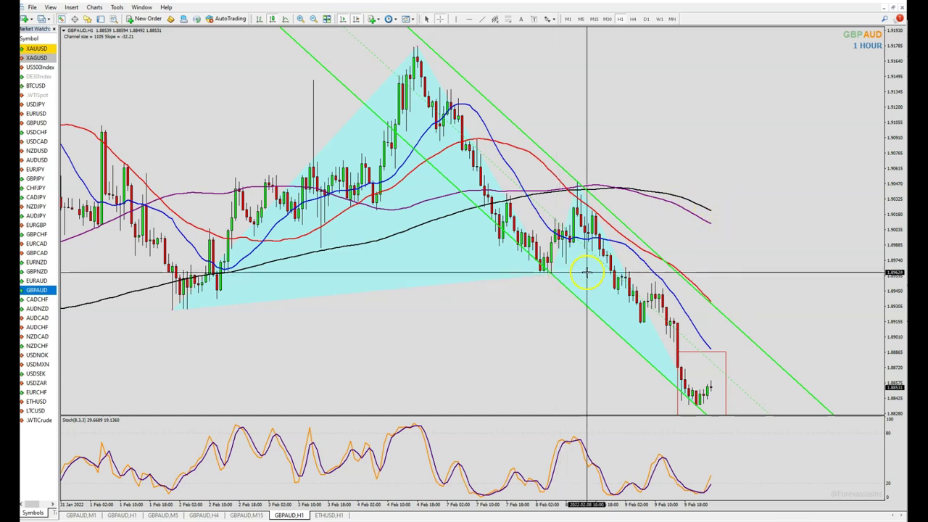
pyautogui.moveTo(737, 386); pyautogui.dragTo(547, 275)
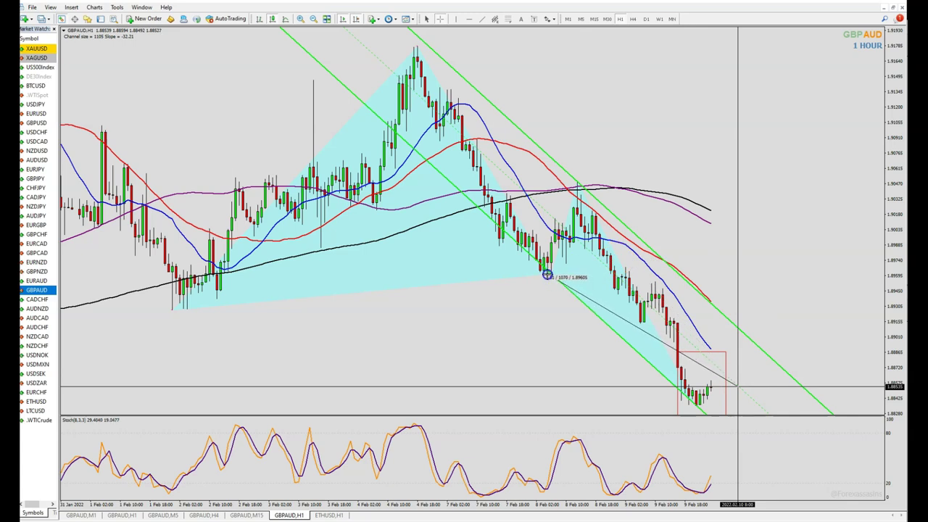
# Step: Show GBPAUD on the 4-hour timeframe and measure from the current price up to the 8 February low
pyautogui.moveTo(547, 276); pyautogui.dragTo(689, 226)
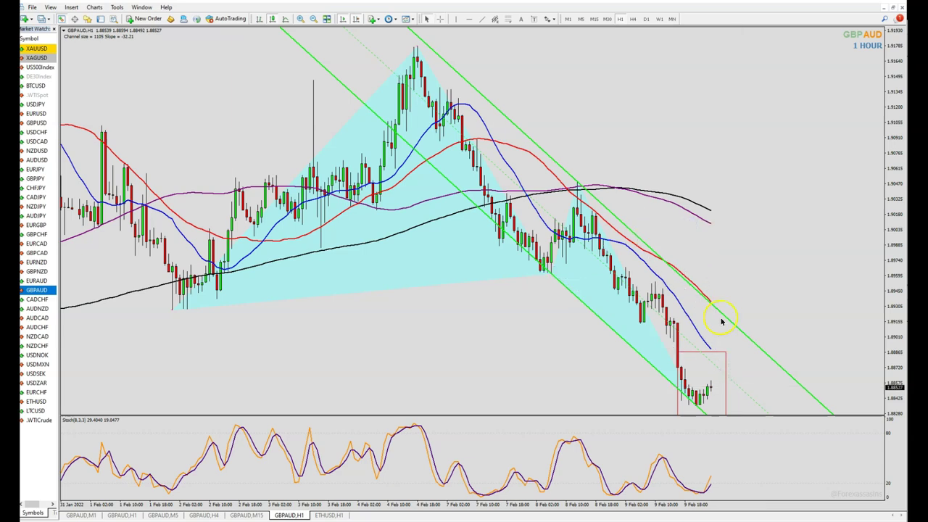
pyautogui.click(634, 20)
pyautogui.middleClick(730, 235)
pyautogui.moveTo(734, 248)
pyautogui.mouseDown()
pyautogui.moveTo(738, 220)
pyautogui.moveTo(720, 192)
pyautogui.moveTo(667, 189)
pyautogui.mouseUp()
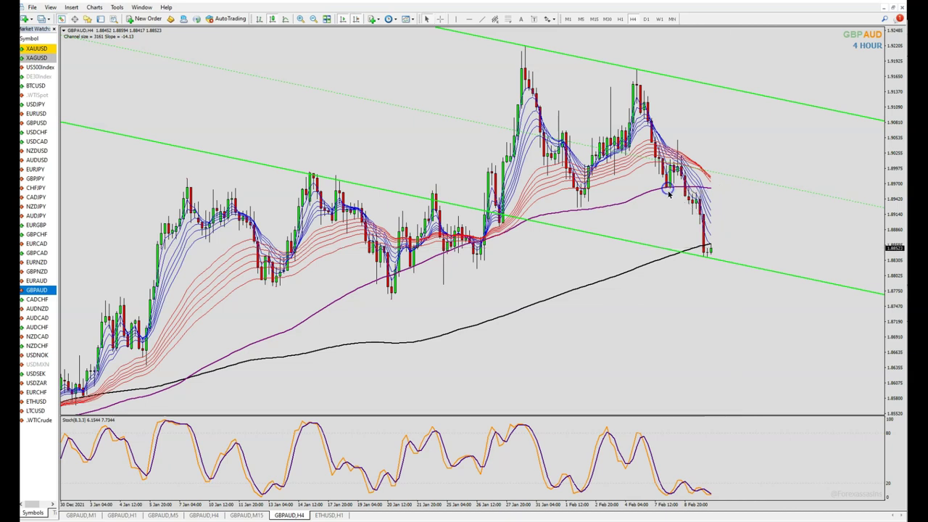
pyautogui.moveTo(669, 192)
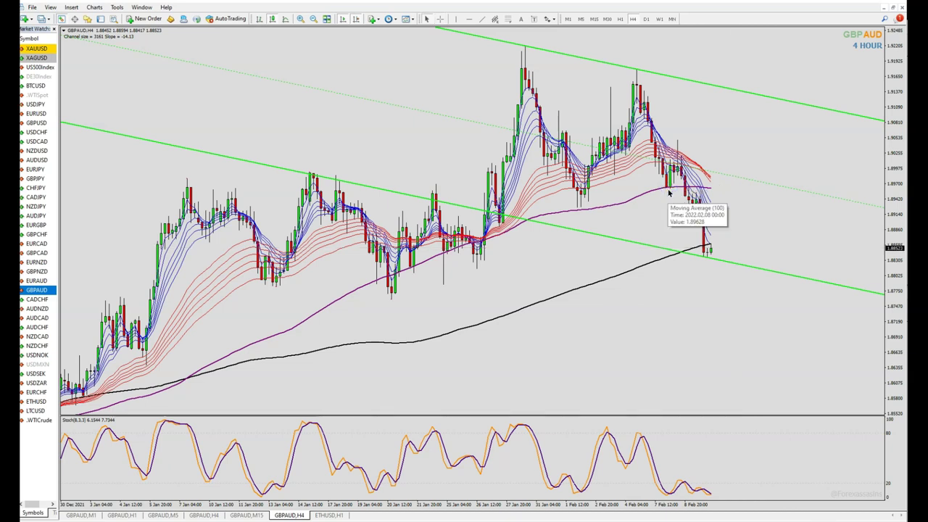
# Step: Return GBPAUD to the 1-hour timeframe and measure from the current price up to the 8 February low
pyautogui.click(620, 19)
pyautogui.middleClick(734, 399)
pyautogui.moveTo(741, 372); pyautogui.dragTo(547, 275)
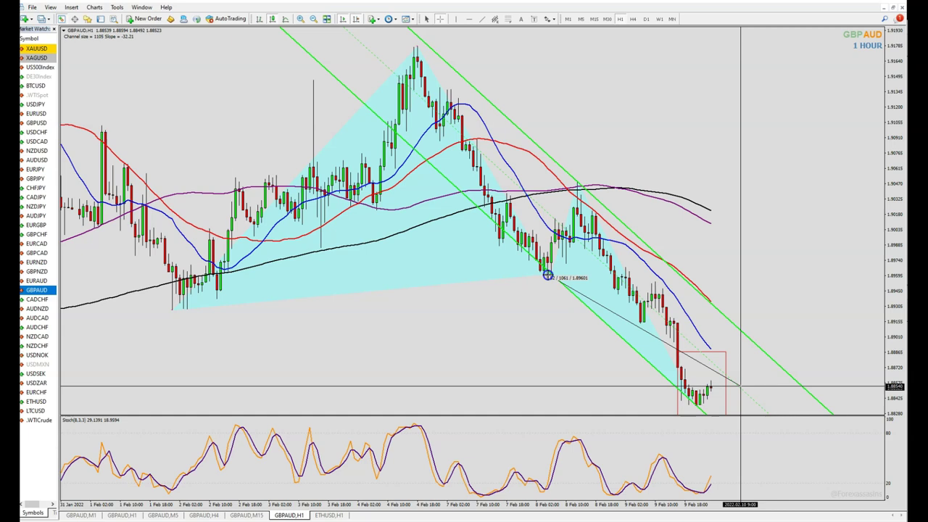
pyautogui.moveTo(547, 275); pyautogui.dragTo(548, 276)
pyautogui.rightClick(548, 279)
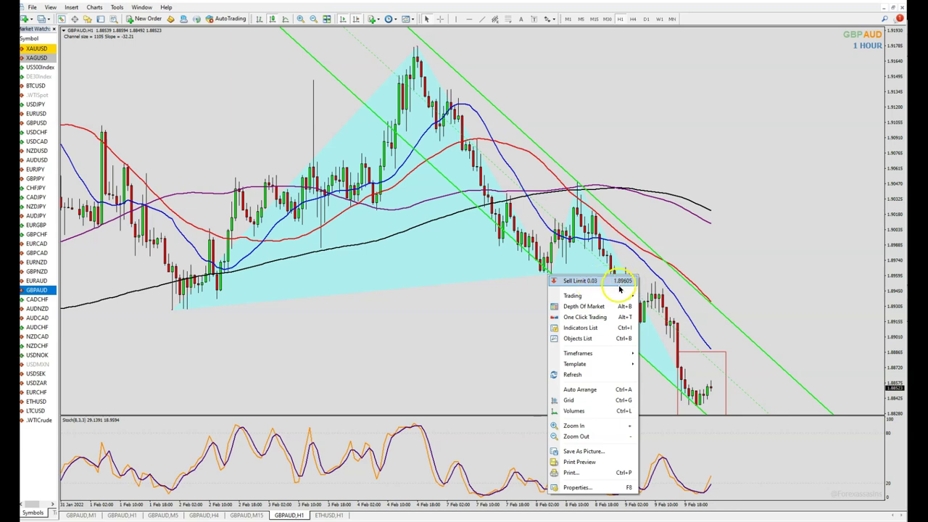
pyautogui.click(733, 145)
pyautogui.scroll(5, 743, 80)
pyautogui.scroll(-3, 738, 69)
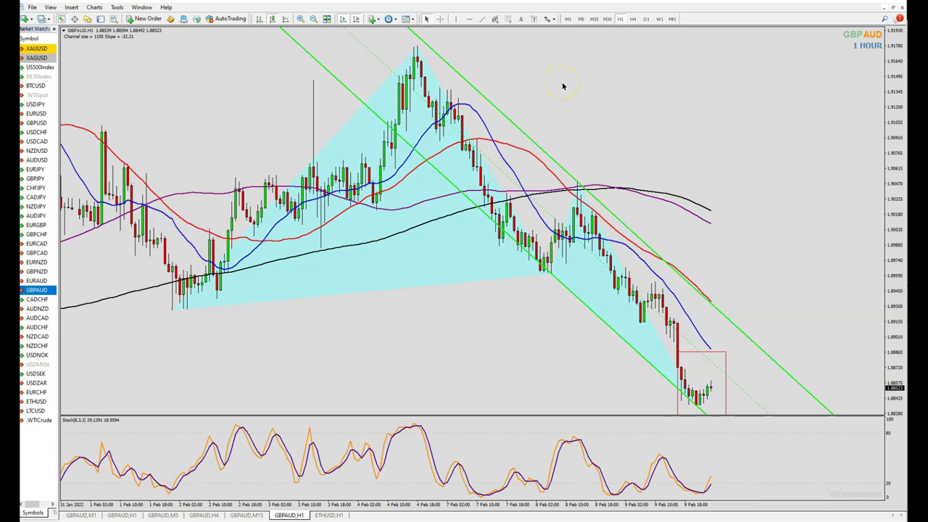
# Step: Review GBPAUD on the monthly, weekly, daily, 4-hour and 1-hour timeframes in turn
pyautogui.click(672, 19)
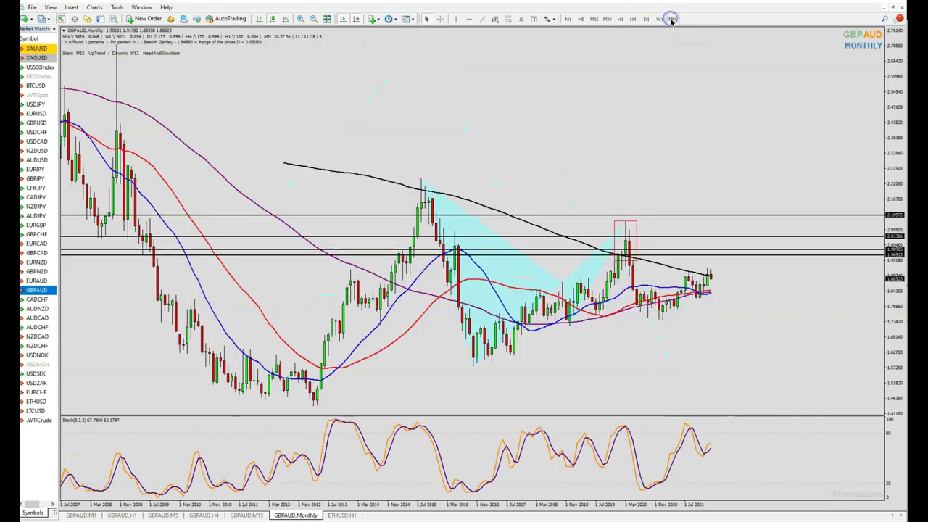
pyautogui.click(660, 19)
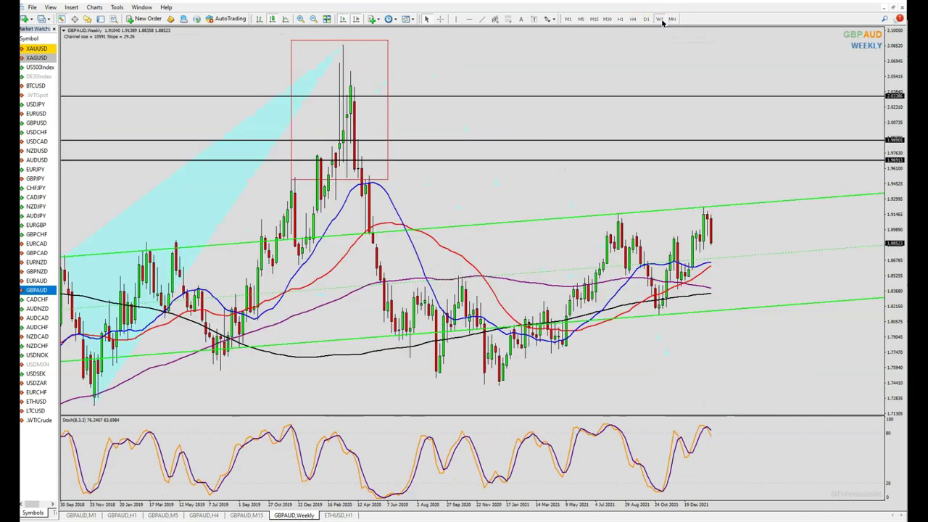
pyautogui.click(646, 19)
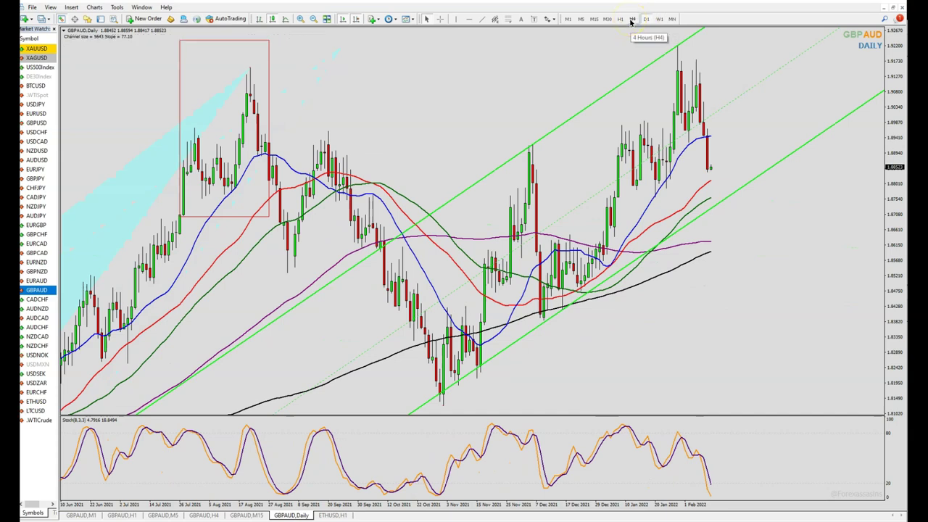
pyautogui.click(632, 20)
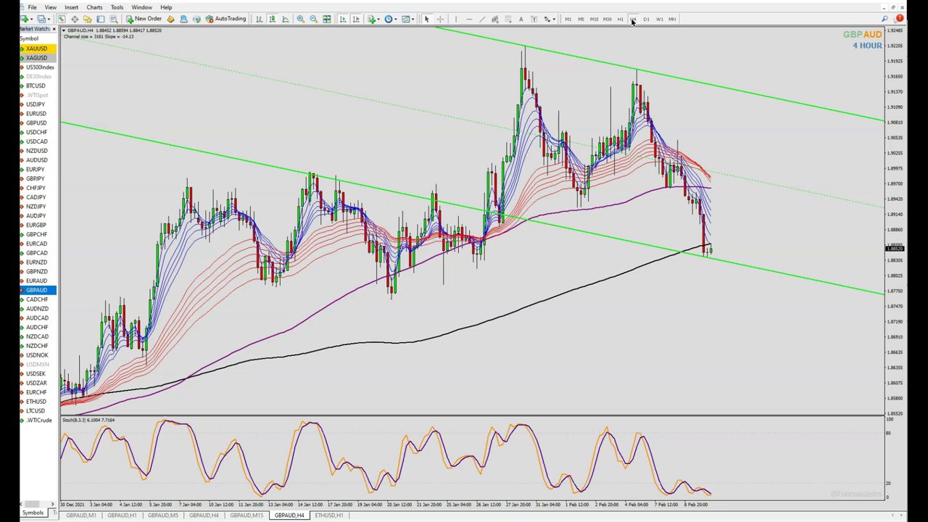
pyautogui.click(620, 19)
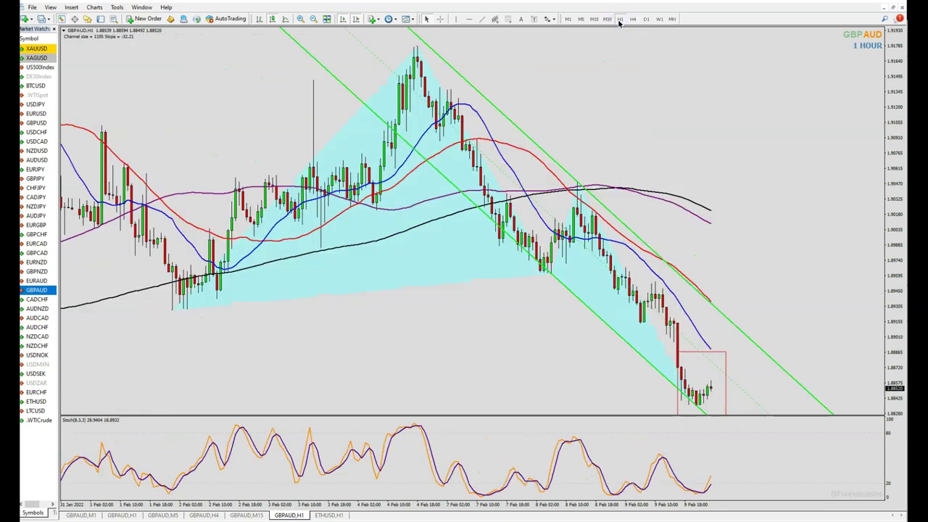
# Step: Measure the pullback distance twice on the 1-hour chart, from the current price up to the 8 February low on the channel's lower line
pyautogui.middleClick(750, 387)
pyautogui.moveTo(749, 388); pyautogui.dragTo(547, 276)
pyautogui.click(714, 411)
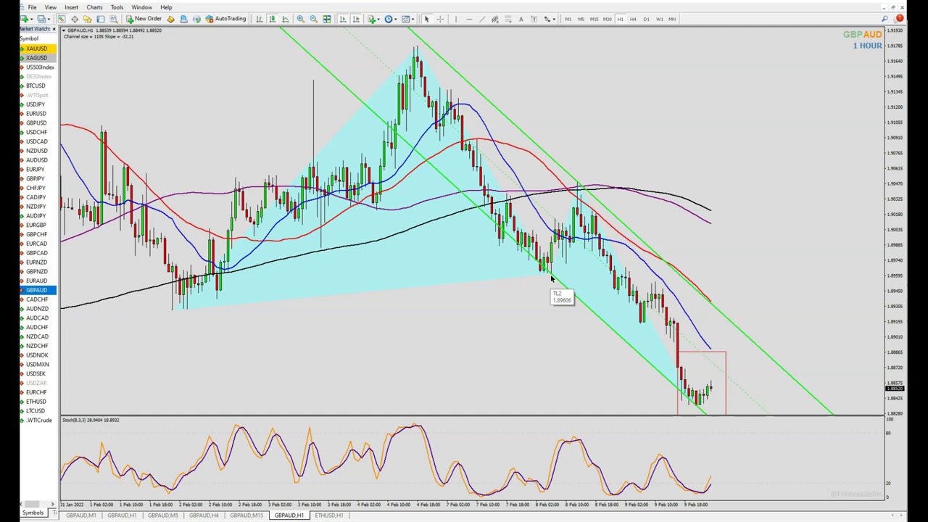
pyautogui.middleClick(725, 388)
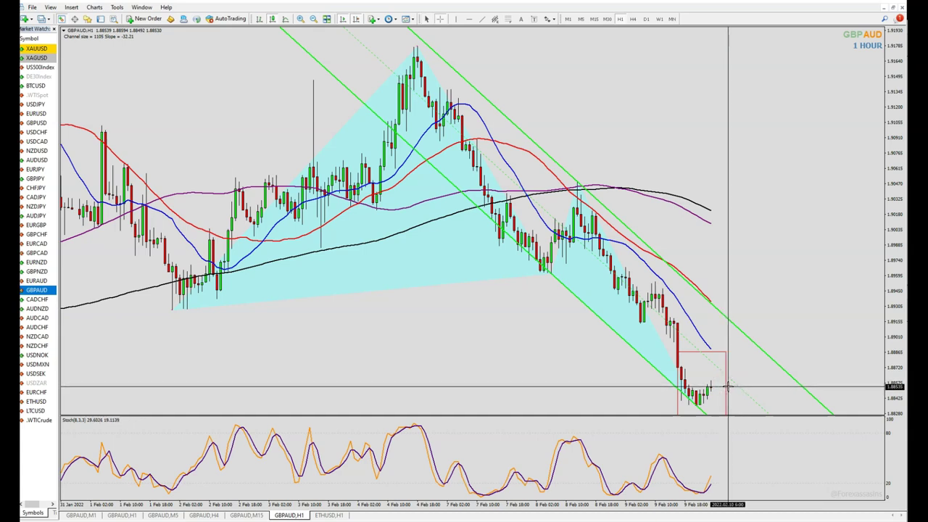
pyautogui.moveTo(728, 388); pyautogui.dragTo(547, 275)
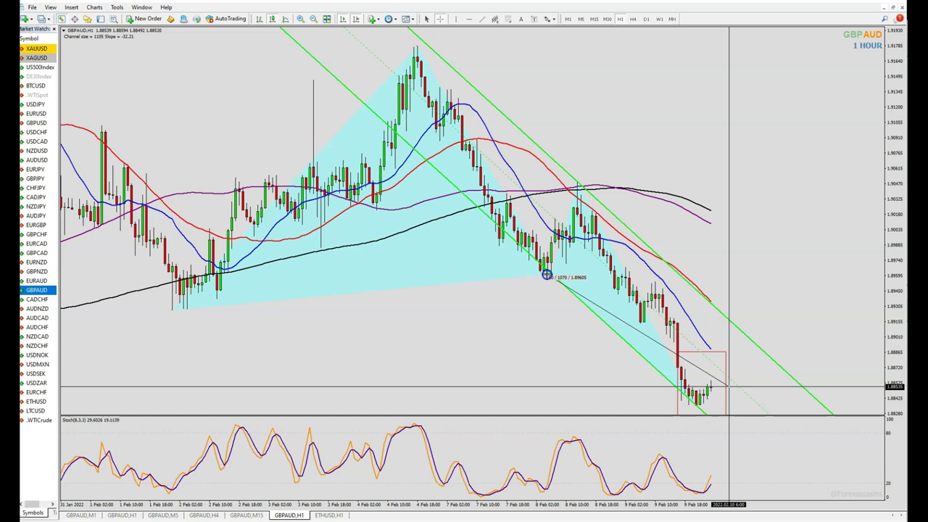
pyautogui.moveTo(546, 275); pyautogui.dragTo(546, 275)
pyautogui.click(707, 383)
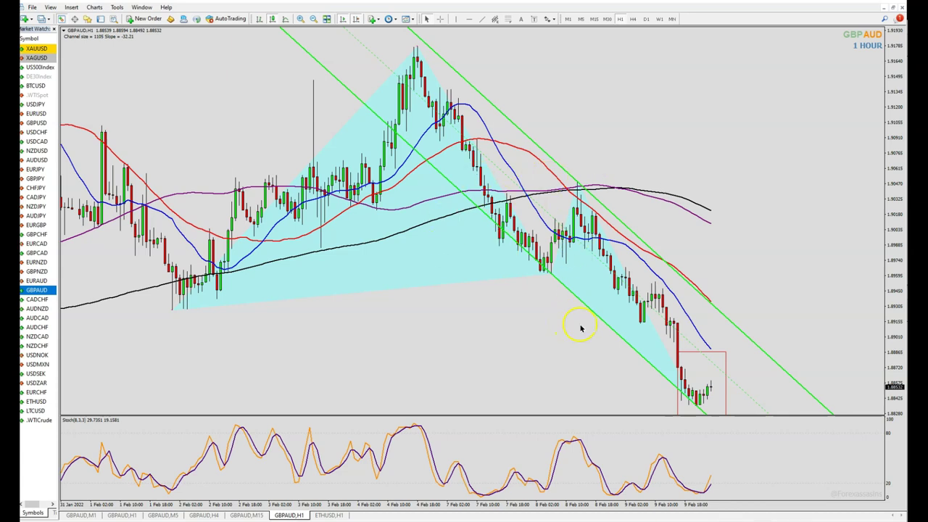
# Step: Measure from the current price up to a point just after the 8 February low, and again up to the low itself
pyautogui.middleClick(718, 387)
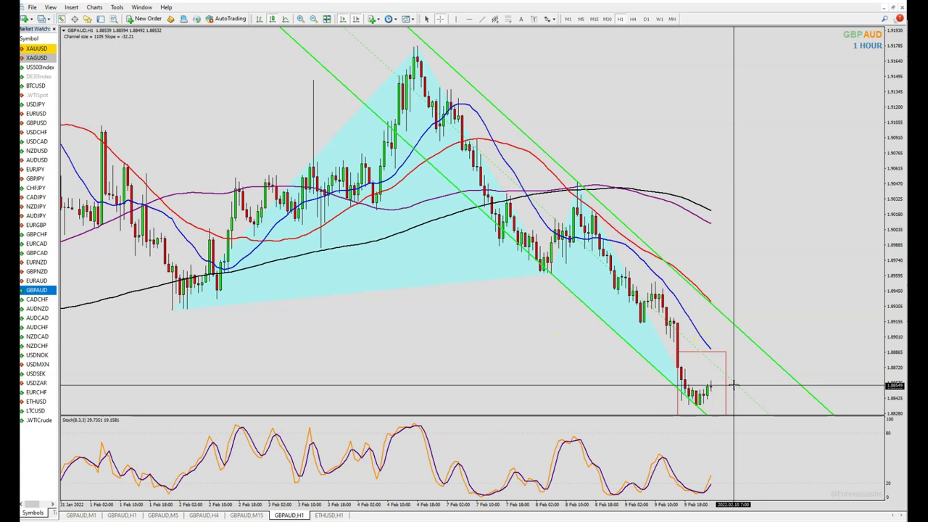
pyautogui.moveTo(733, 385)
pyautogui.mouseDown()
pyautogui.moveTo(770, 247)
pyautogui.moveTo(645, 279)
pyautogui.moveTo(562, 273)
pyautogui.mouseUp()
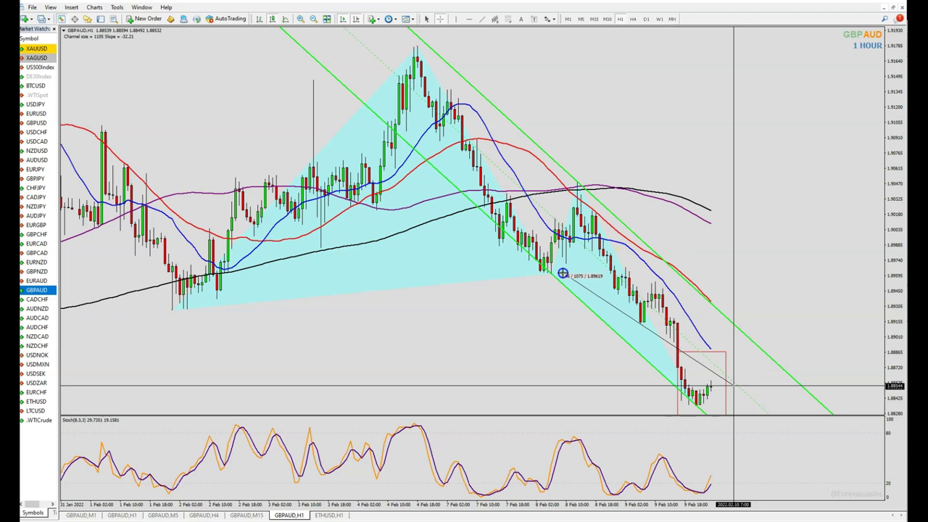
pyautogui.moveTo(563, 274); pyautogui.dragTo(562, 272)
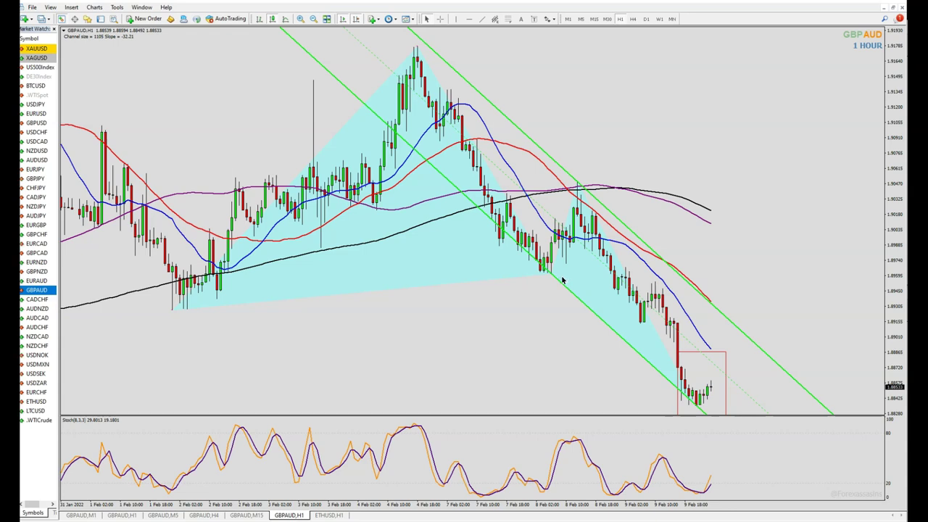
pyautogui.click(552, 276)
pyautogui.middleClick(727, 378)
pyautogui.moveTo(743, 388); pyautogui.dragTo(547, 274)
# Step: Measure from the level of the 8 February low up to just below the purple moving average on the 1-hour chart
pyautogui.middleClick(562, 278)
pyautogui.moveTo(639, 274); pyautogui.dragTo(722, 230)
pyautogui.moveTo(722, 230); pyautogui.dragTo(723, 230)
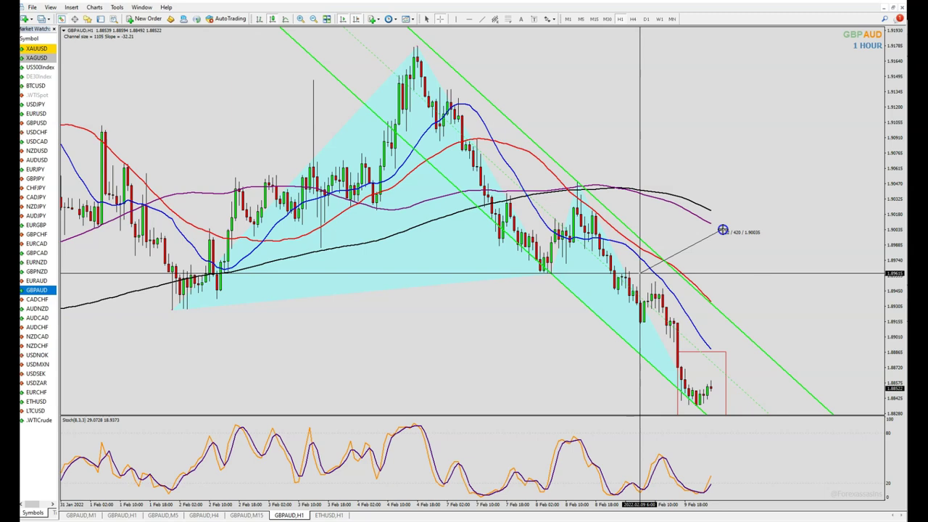
pyautogui.moveTo(723, 230); pyautogui.dragTo(722, 231)
pyautogui.moveTo(723, 231); pyautogui.dragTo(723, 230)
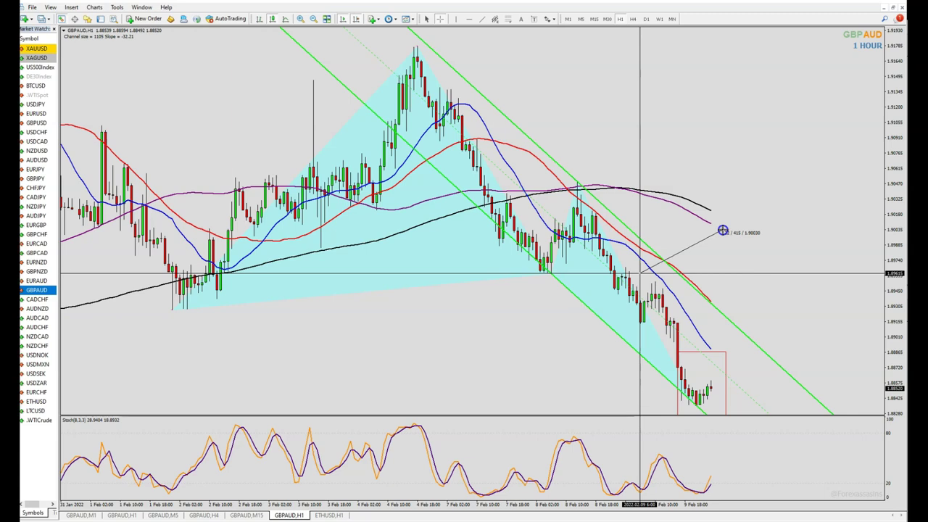
pyautogui.moveTo(723, 230); pyautogui.dragTo(725, 230)
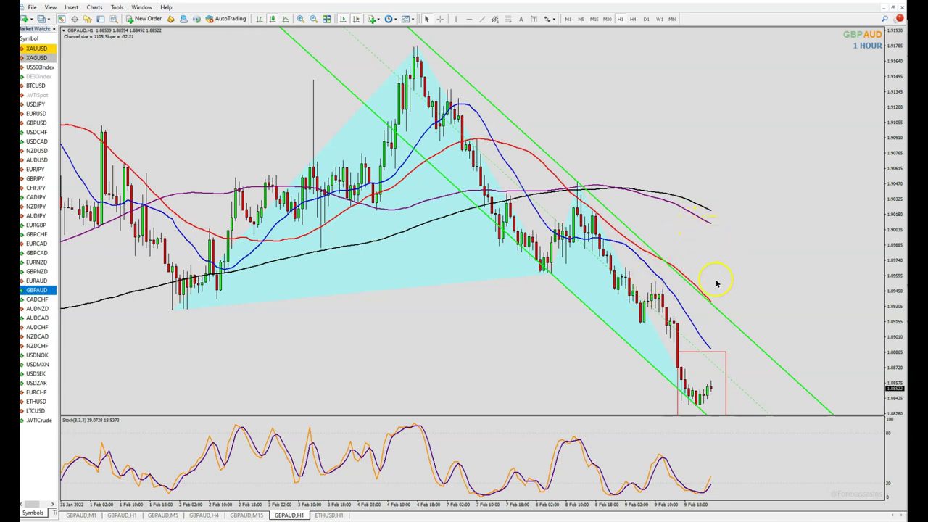
pyautogui.middleClick(657, 279)
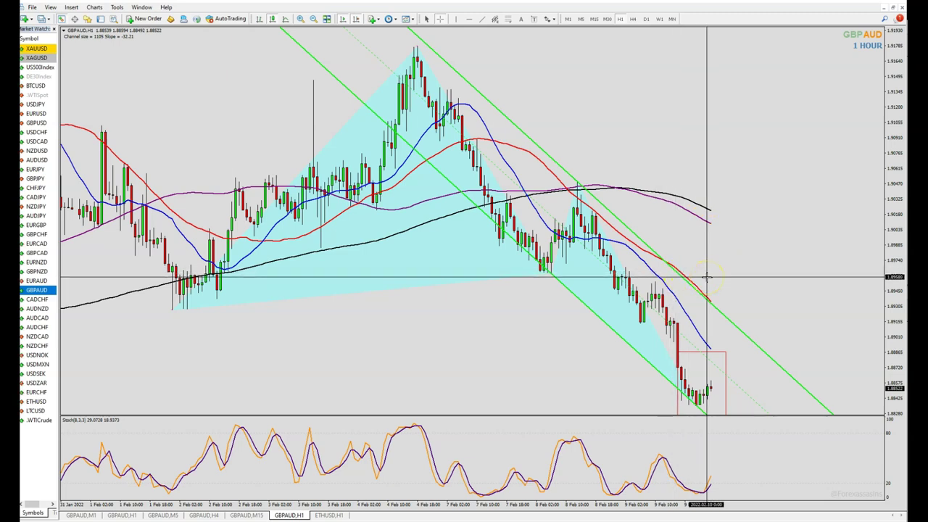
pyautogui.click(720, 229)
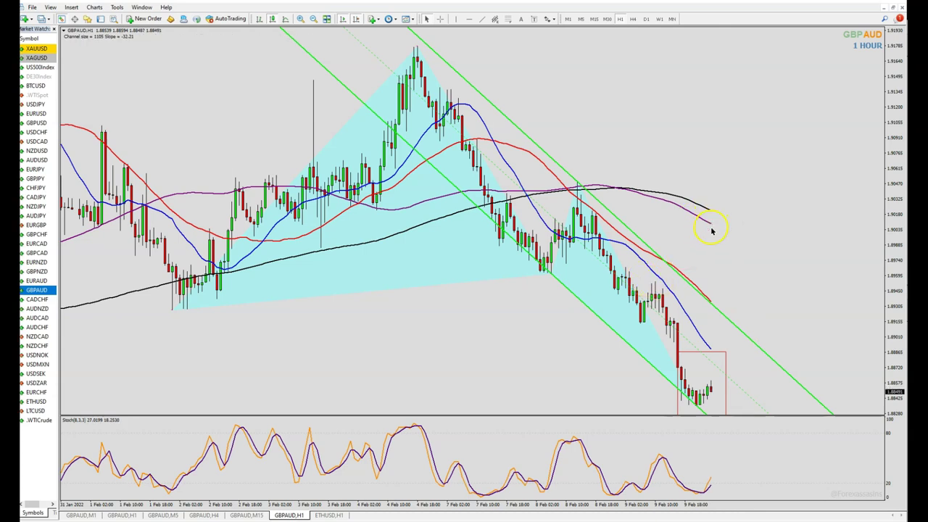
# Step: Show GBPAUD on the daily timeframe and measure from the current price down to the mid-December highs
pyautogui.click(635, 24)
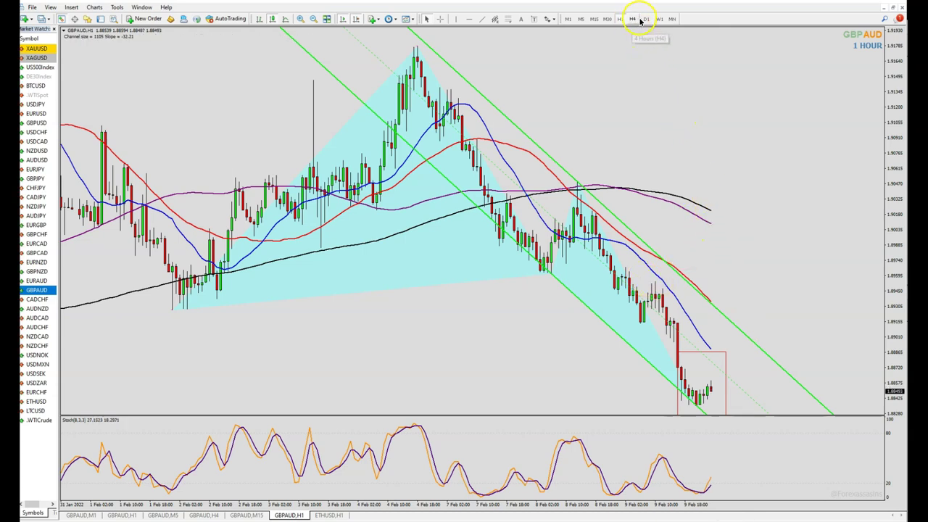
pyautogui.click(646, 19)
pyautogui.middleClick(728, 174)
pyautogui.moveTo(733, 171); pyautogui.dragTo(570, 232)
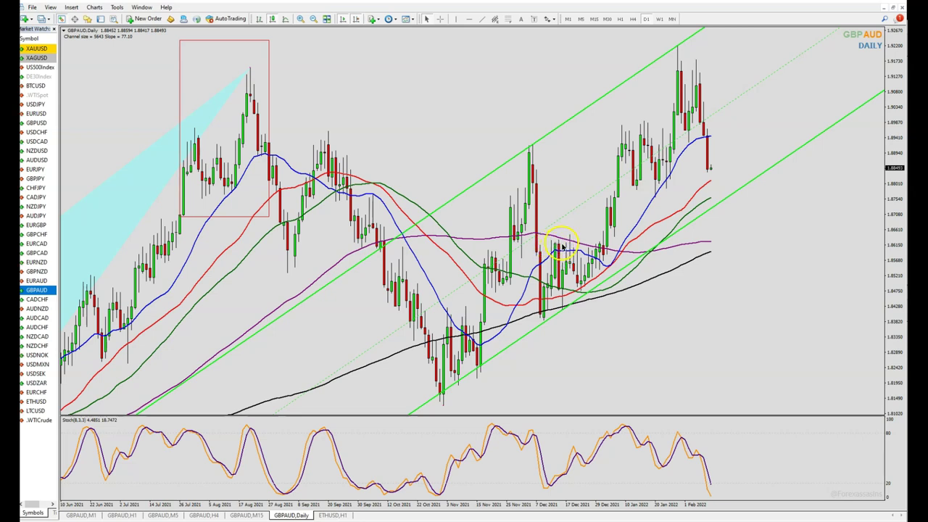
pyautogui.moveTo(568, 246)
pyautogui.scroll(3, 735, 155)
# Step: Measure down to the mid-December highs on the daily chart, first from the current price and again from near the blue moving average
pyautogui.middleClick(735, 155)
pyautogui.scroll(-3, 735, 155)
pyautogui.moveTo(754, 168); pyautogui.dragTo(564, 234)
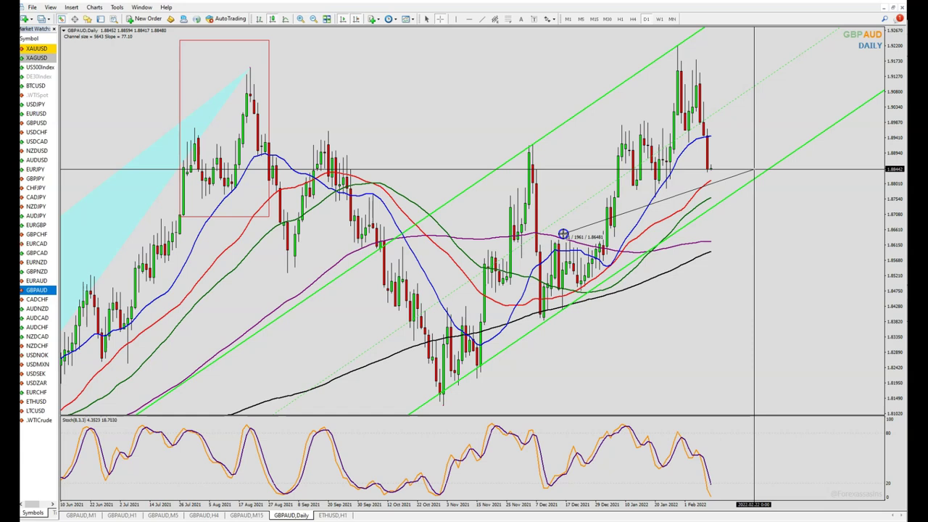
pyautogui.moveTo(754, 168); pyautogui.dragTo(754, 168)
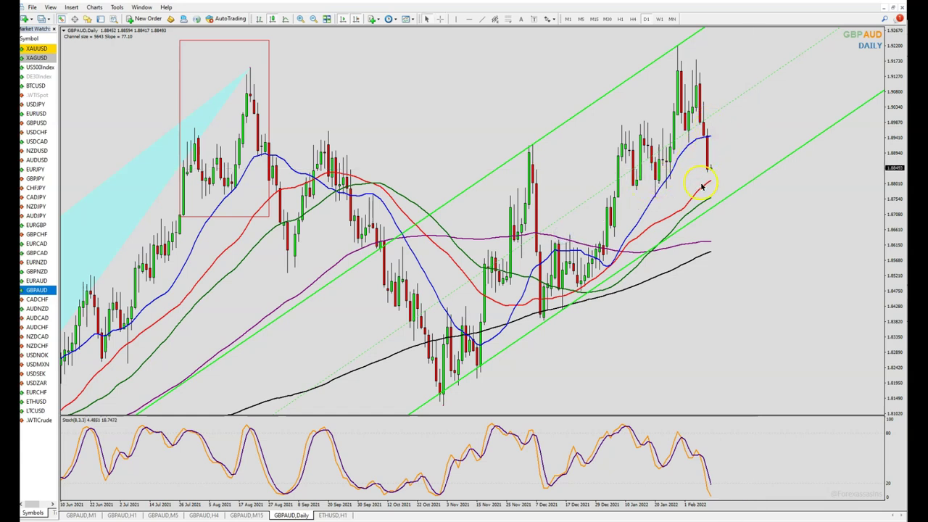
pyautogui.middleClick(723, 136)
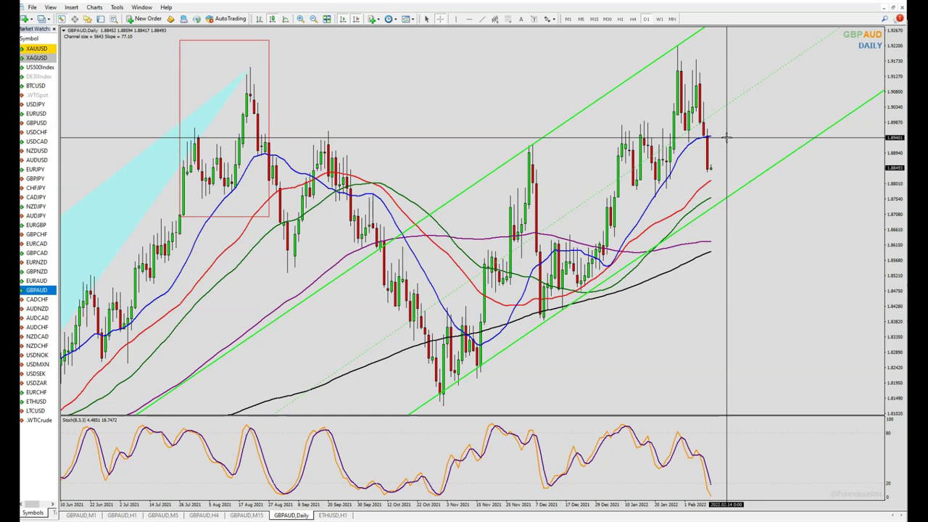
pyautogui.moveTo(726, 145); pyautogui.dragTo(572, 232)
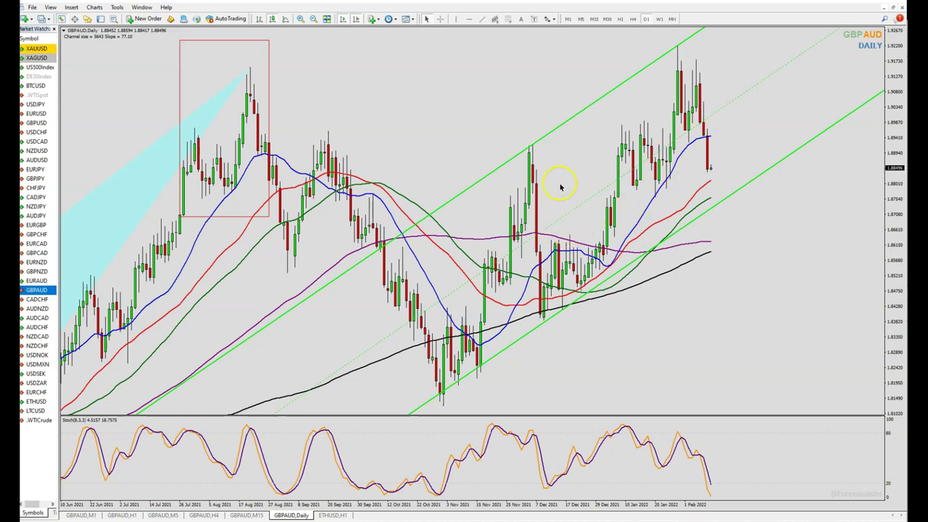
# Step: Compare GBPAUD on the 4-hour, daily, 30-minute, 1-minute and 5-minute timeframes
pyautogui.click(633, 20)
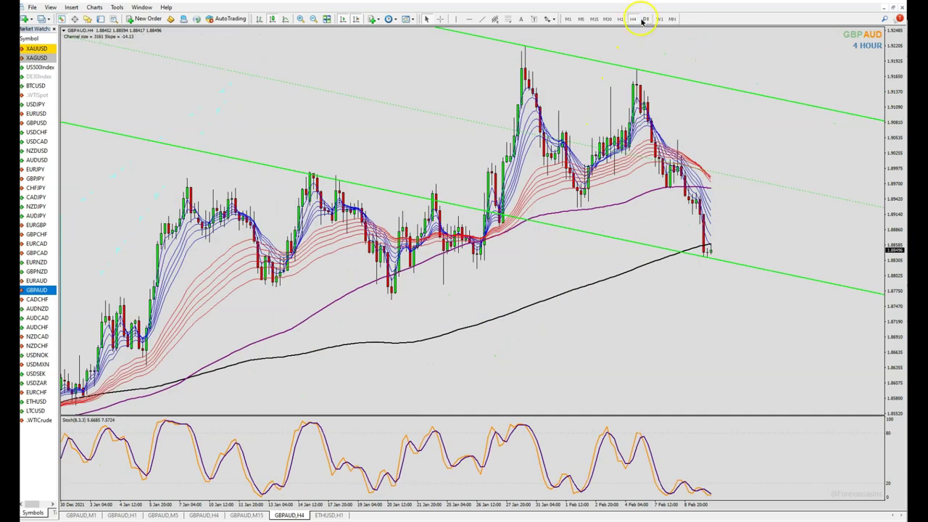
pyautogui.click(646, 20)
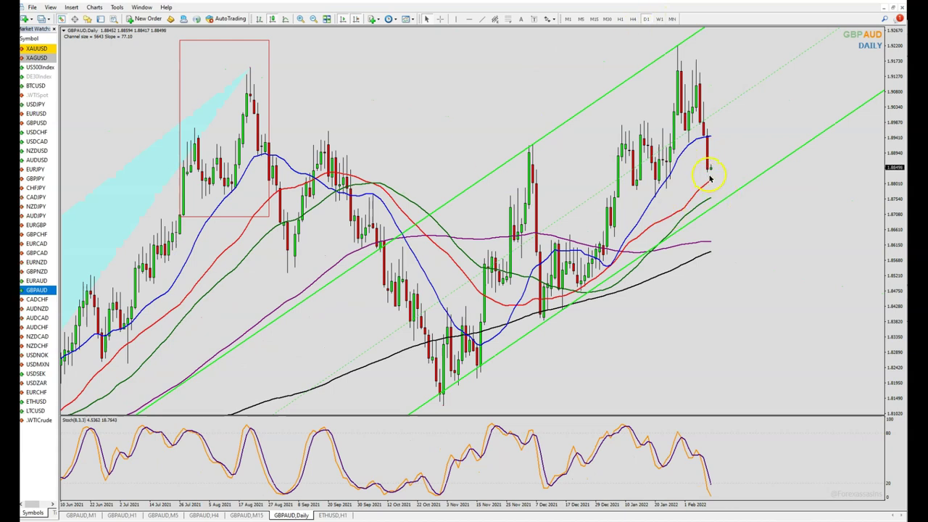
pyautogui.click(607, 20)
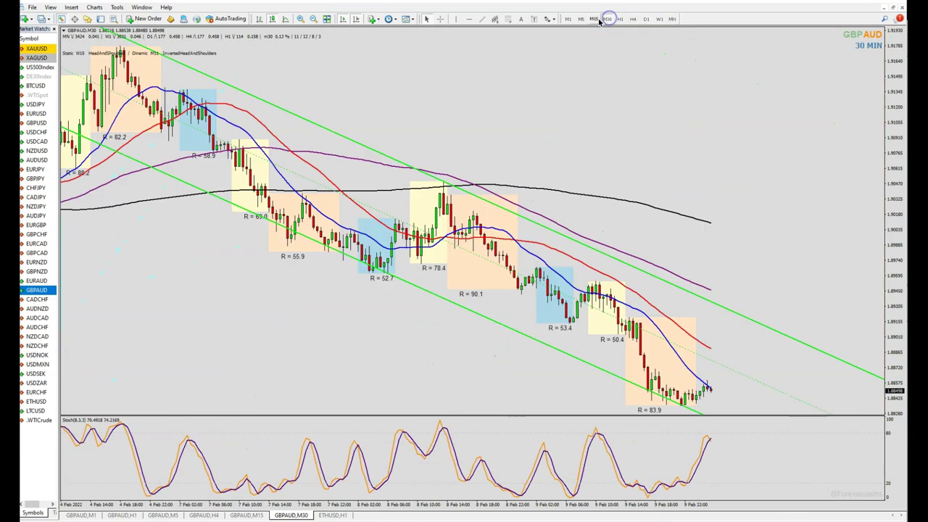
pyautogui.moveTo(290, 226)
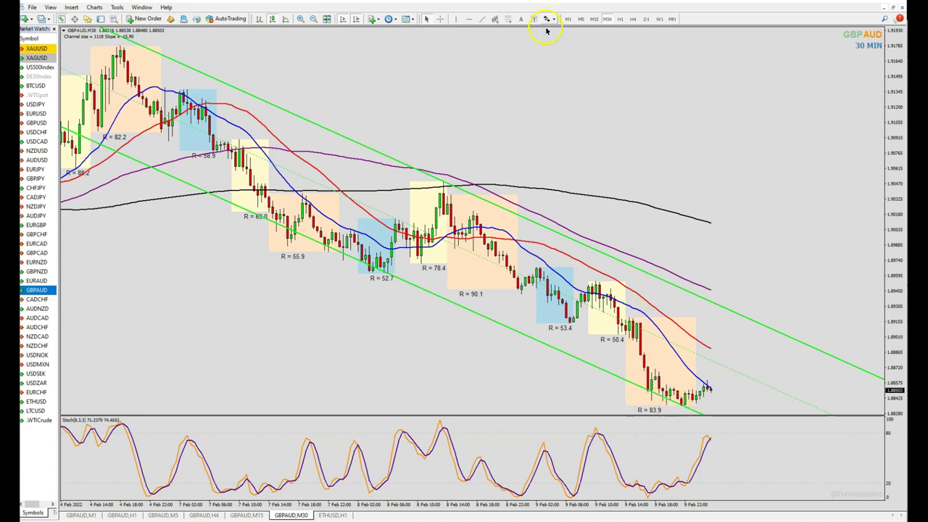
pyautogui.click(568, 20)
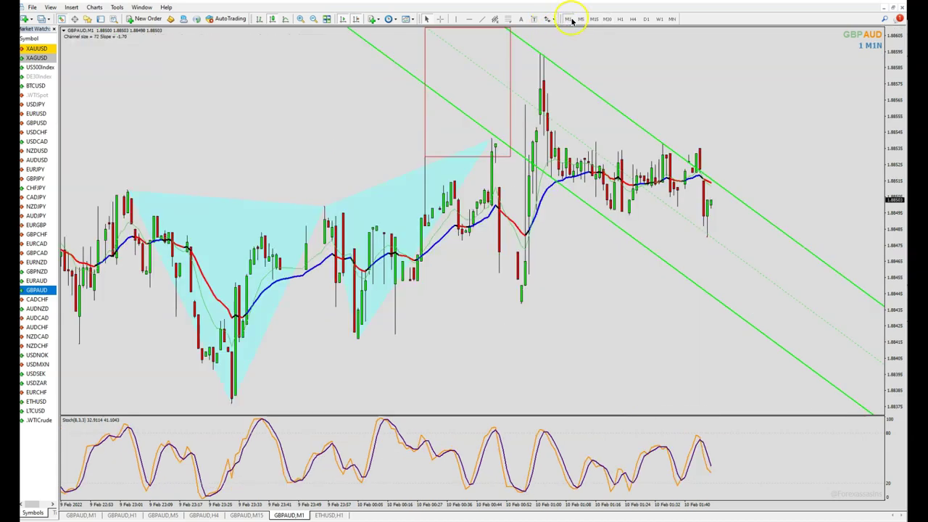
pyautogui.click(579, 20)
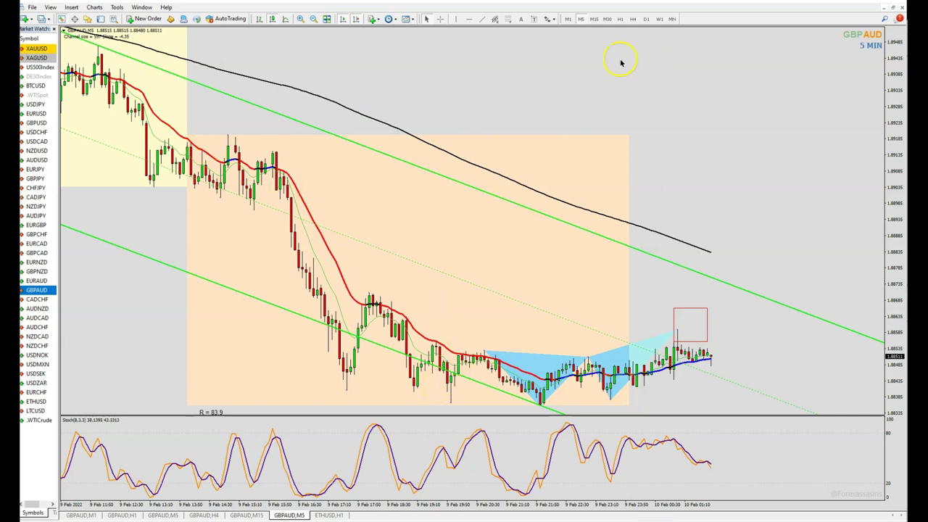
# Step: Return GBPAUD to the daily timeframe, check the current price level with the crosshair and inspect the 40-period moving average
pyautogui.click(645, 19)
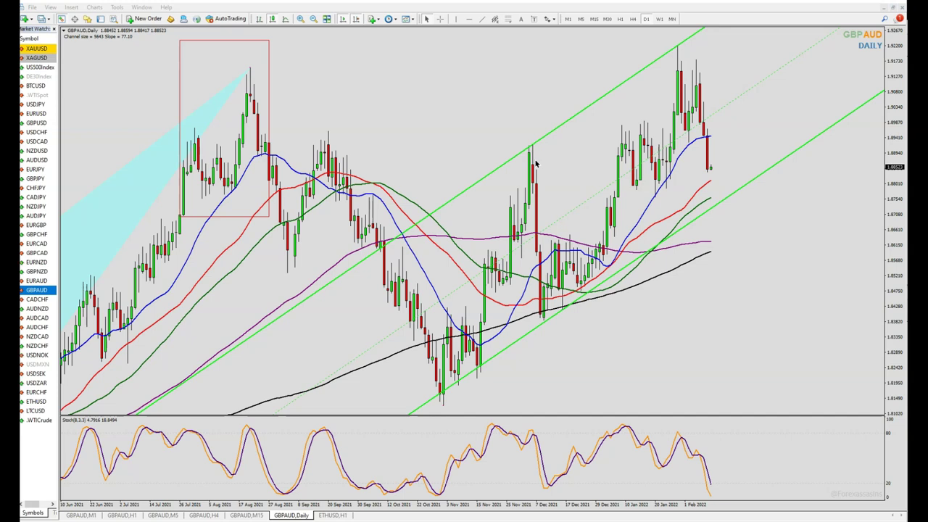
pyautogui.click(543, 154)
pyautogui.middleClick(721, 169)
pyautogui.click(734, 166)
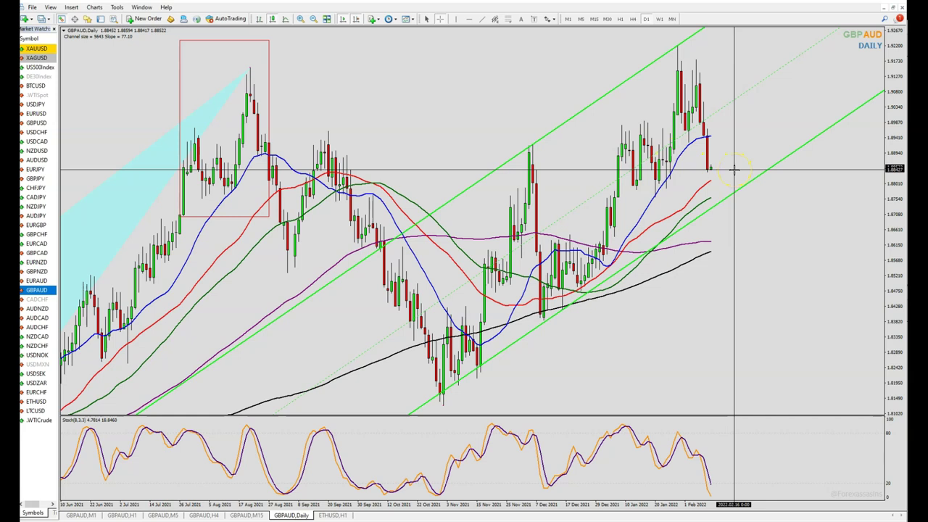
pyautogui.rightClick(735, 171)
pyautogui.click(714, 179)
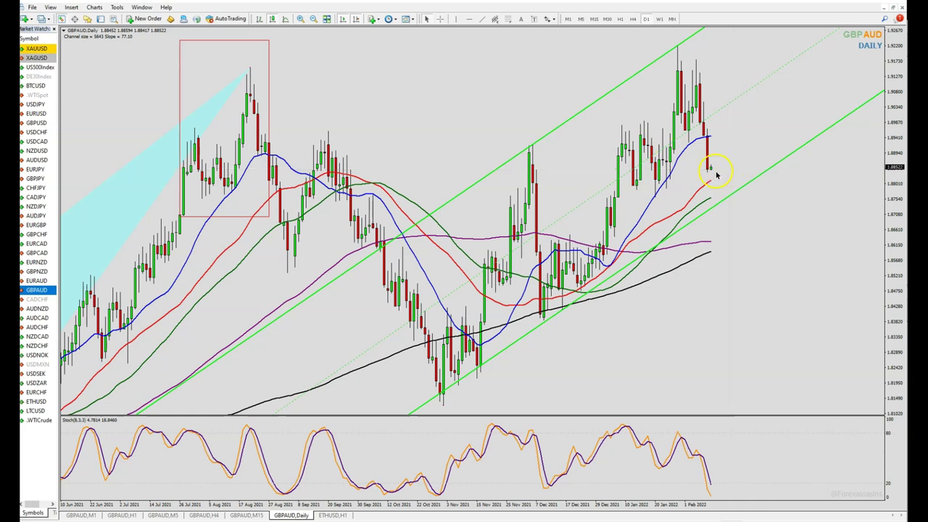
pyautogui.click(700, 195)
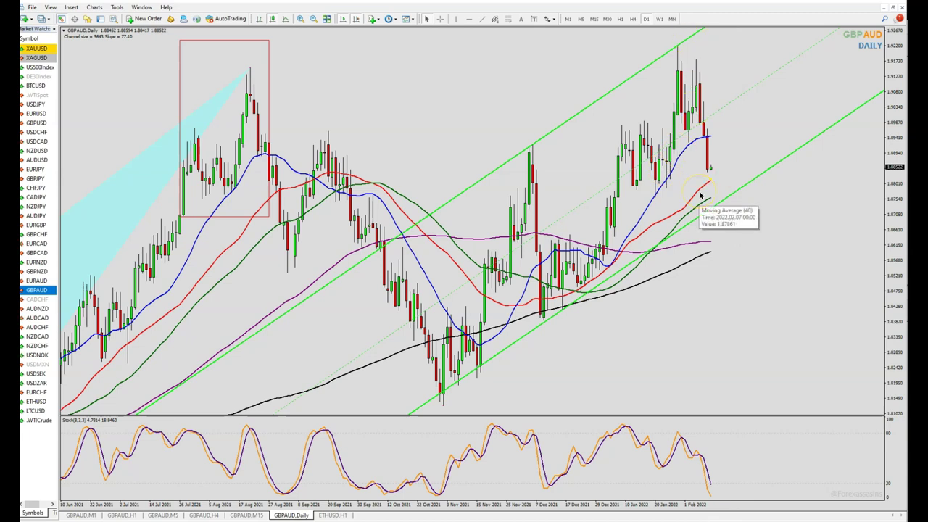